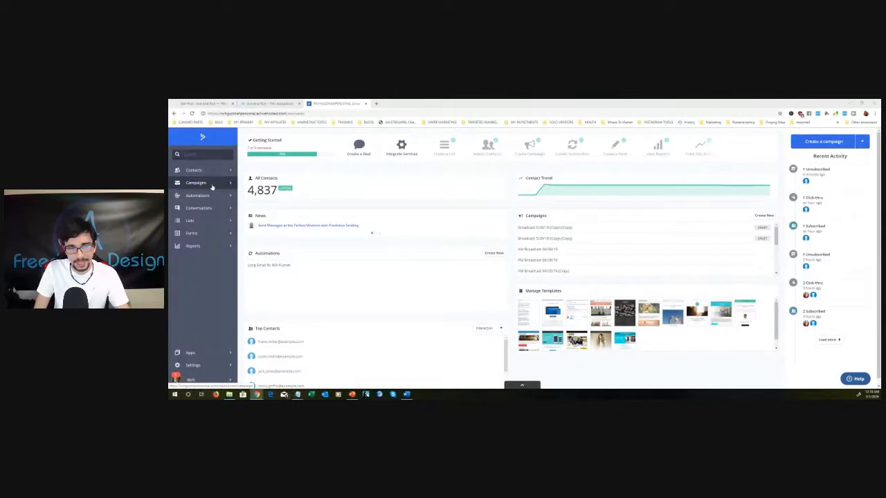
# - Duplicate the "AM Broadcast 06/30/19" campaign and open the draft copy for editing
pyautogui.click(208, 184)
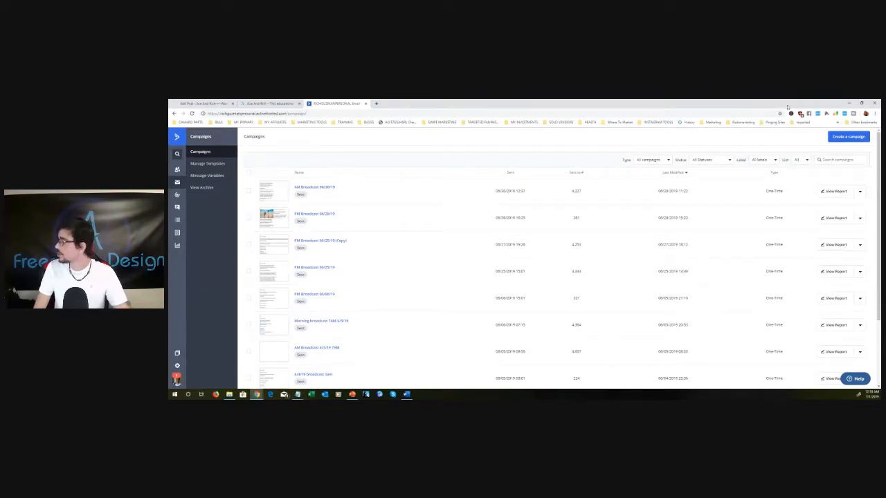
pyautogui.click(860, 193)
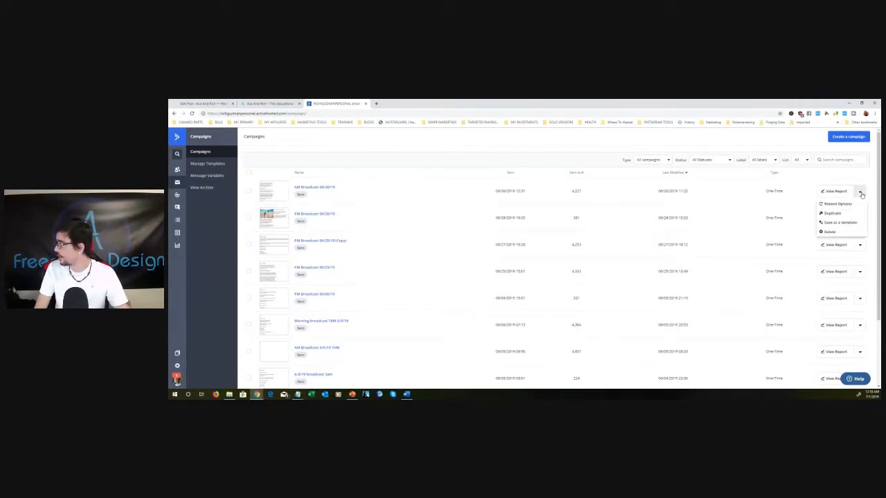
pyautogui.click(827, 220)
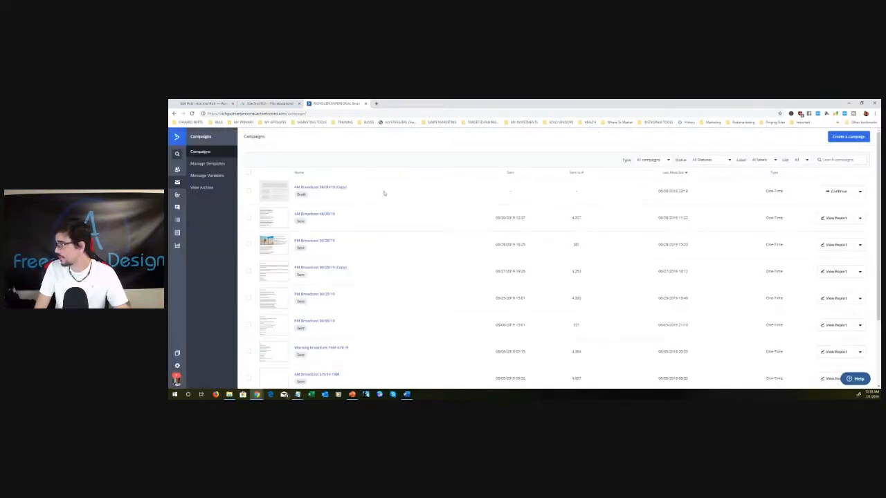
pyautogui.click(838, 191)
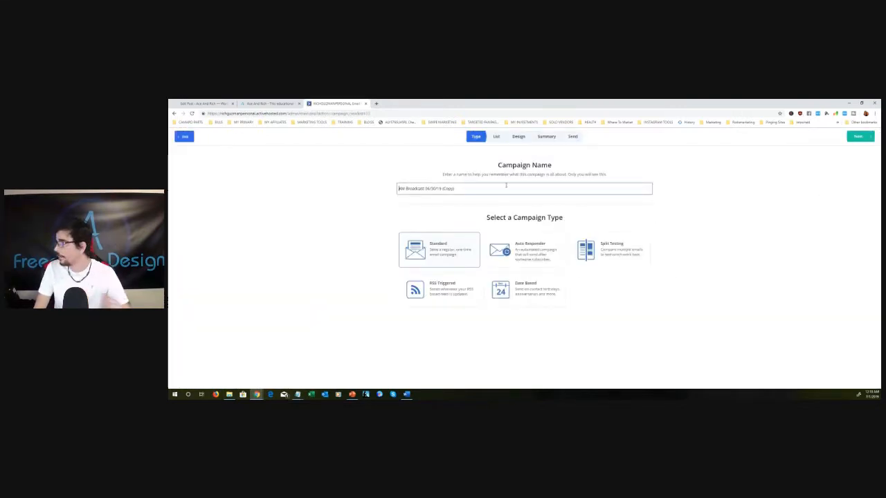
# - Rename the copied campaign to "AM Broadcast 07/01/19", removing the "(Copy)" suffix
pyautogui.hotkey('ctrl', 'a')
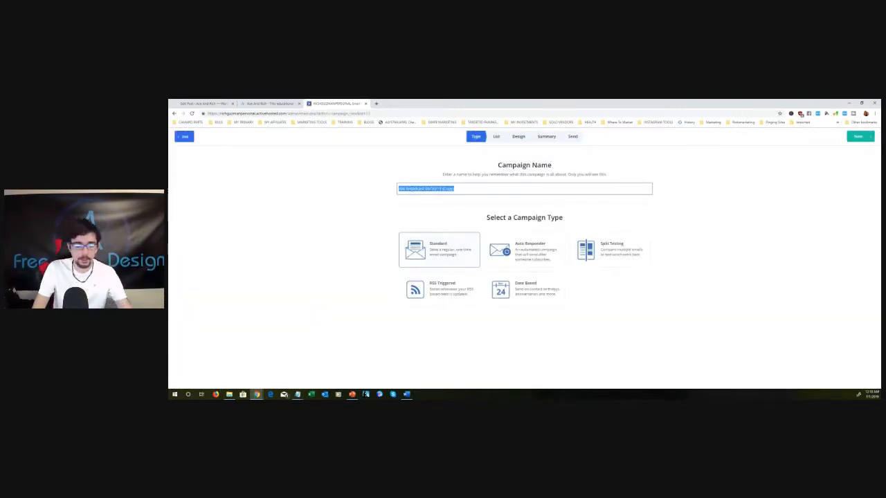
pyautogui.click(428, 188)
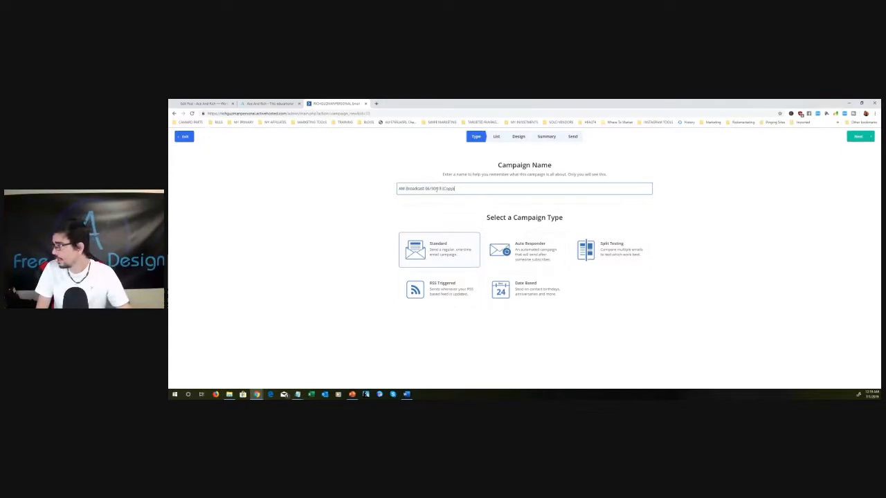
pyautogui.write('07')
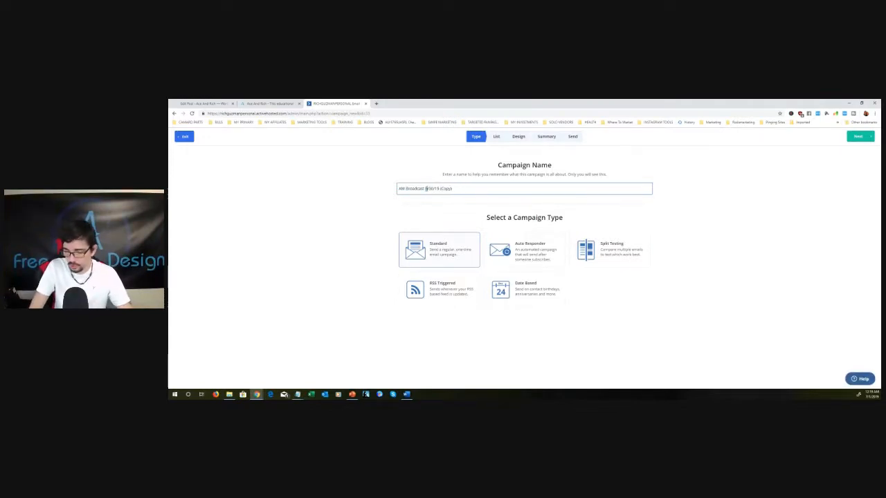
pyautogui.doubleClick(433, 189)
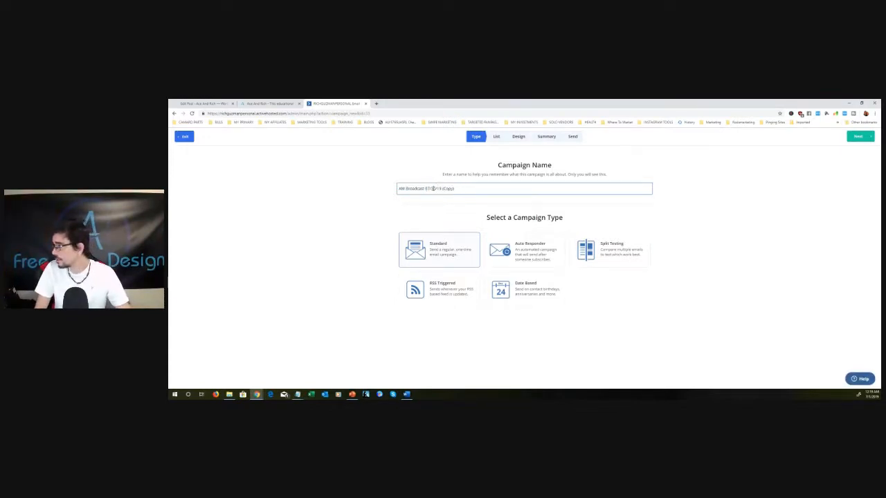
pyautogui.write('01')
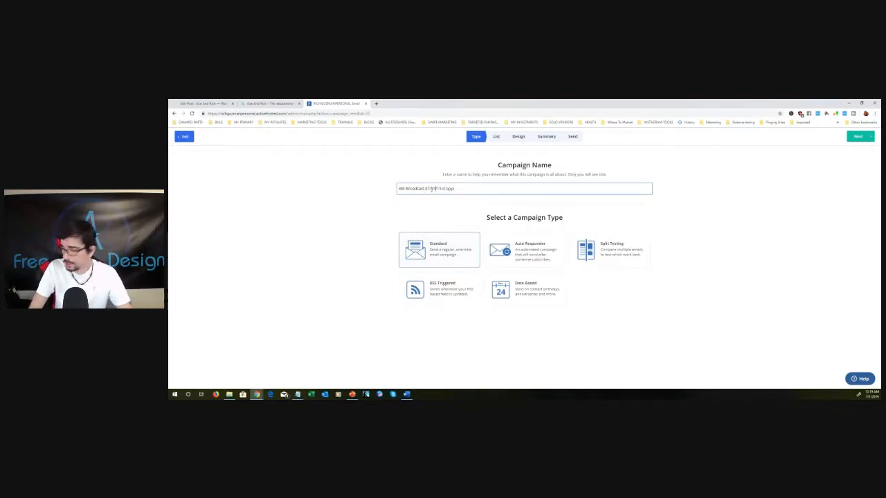
pyautogui.click(486, 188)
pyautogui.press('BackSpace')
pyautogui.press('BackSpace')
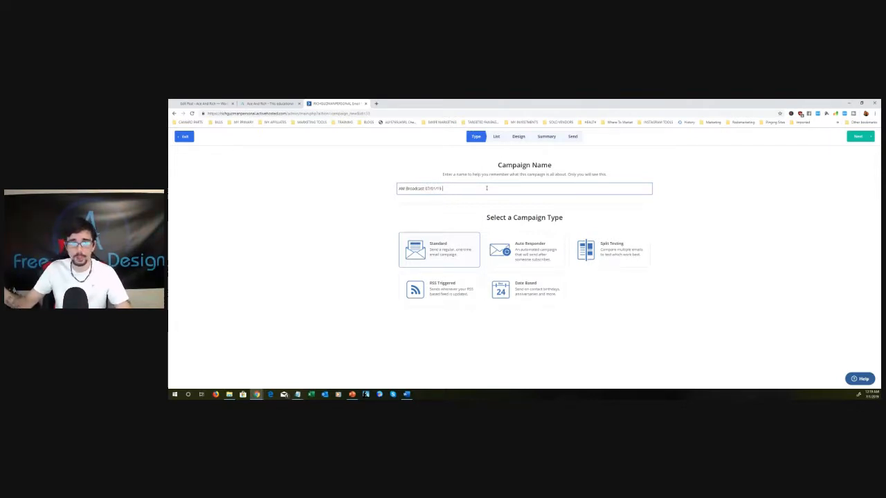
# - Keep the Standard type and the "Leads who have opened our emails Main List" selection, and proceed to the email design
pyautogui.click(767, 189)
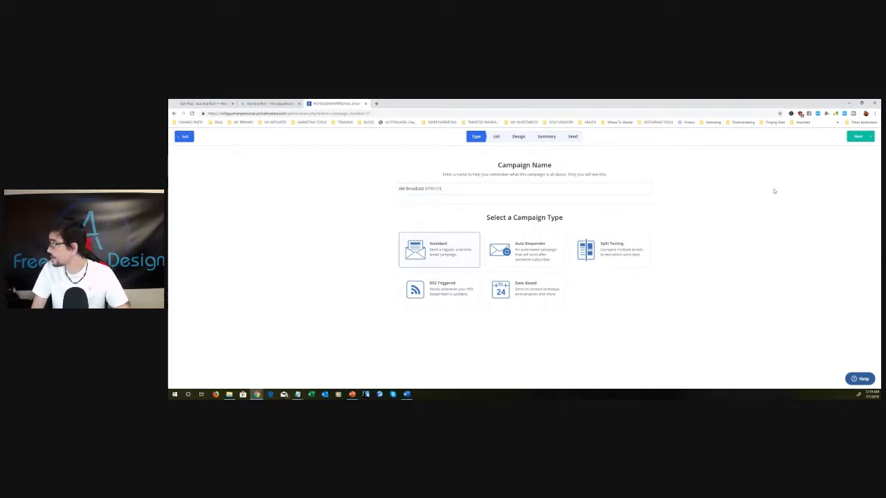
pyautogui.click(859, 138)
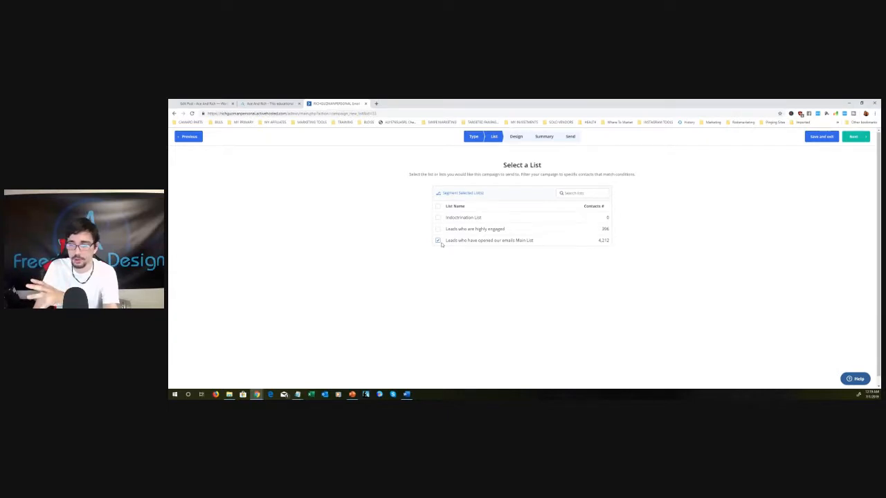
pyautogui.click(856, 140)
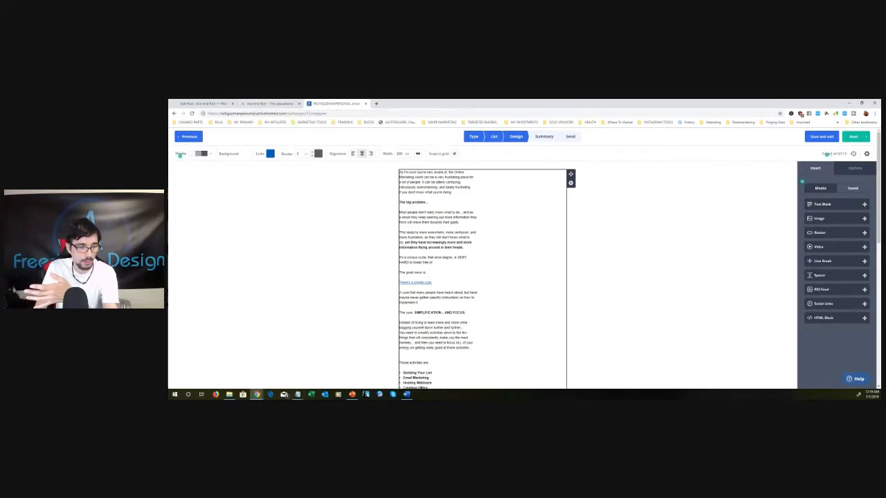
# - Replace the old email body with the Notepad text starting "I remember it like it was yesterday" and delete the "To Our Mutual Success" line
pyautogui.hotkey('alt', 'Tab')
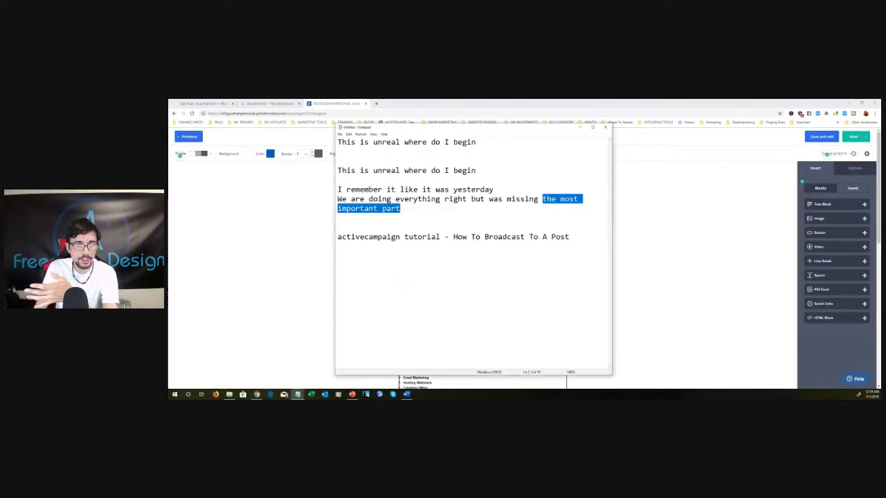
pyautogui.moveTo(477, 128); pyautogui.dragTo(170, 104)
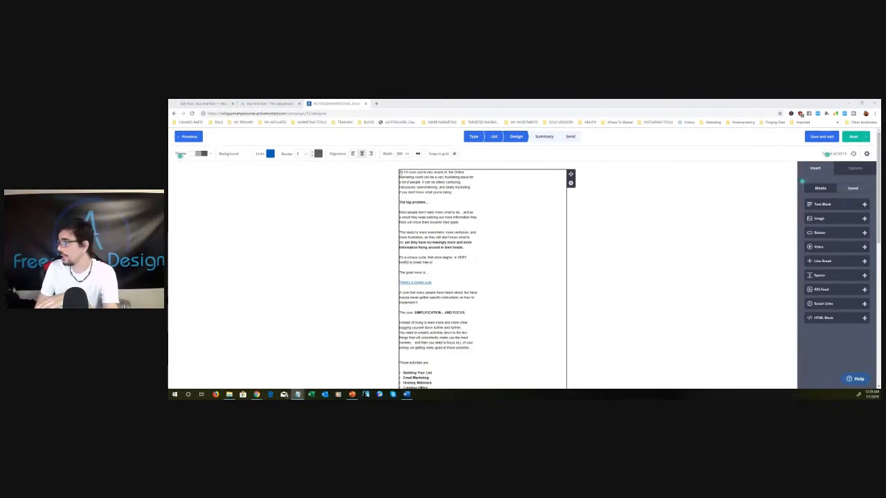
pyautogui.moveTo(399, 171)
pyautogui.mouseDown()
pyautogui.moveTo(544, 398)
pyautogui.moveTo(534, 226)
pyautogui.moveTo(542, 240)
pyautogui.mouseUp()
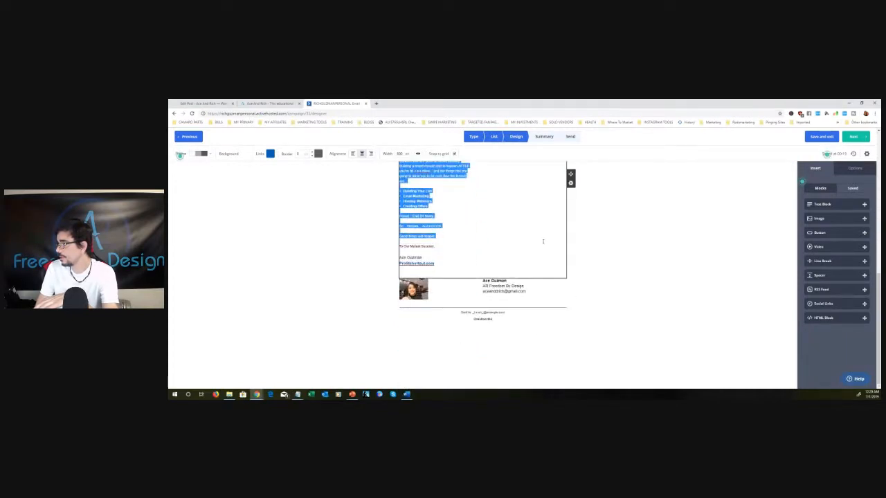
pyautogui.rightClick(425, 190)
pyautogui.click(449, 210)
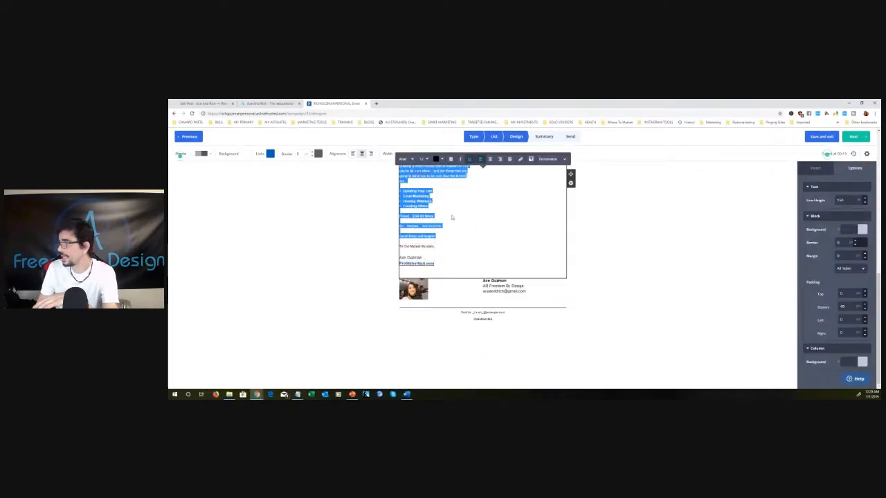
pyautogui.click(472, 206)
pyautogui.scroll(1, 629, 242)
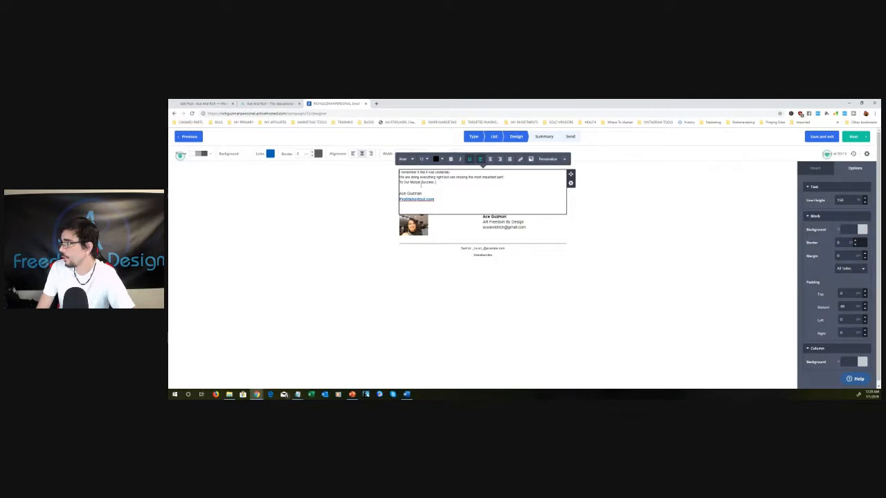
pyautogui.keyDown('shift'); pyautogui.click(401, 183); pyautogui.keyUp('shift')
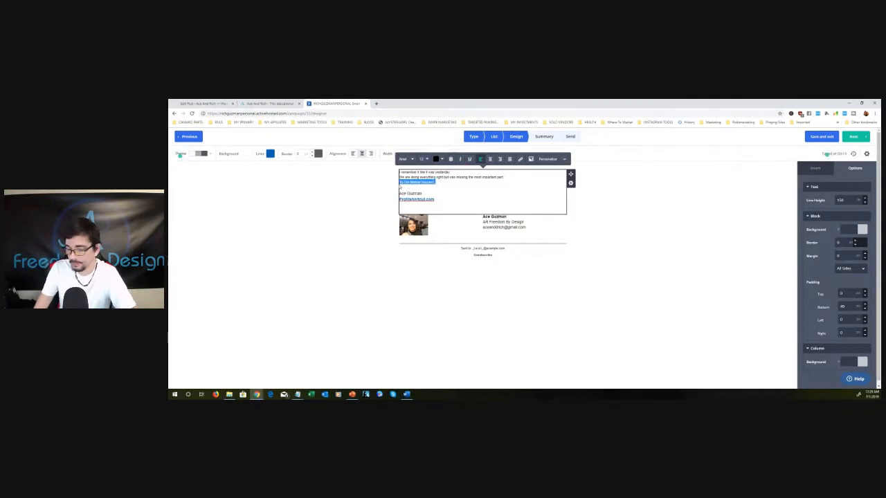
pyautogui.press('BackSpace')
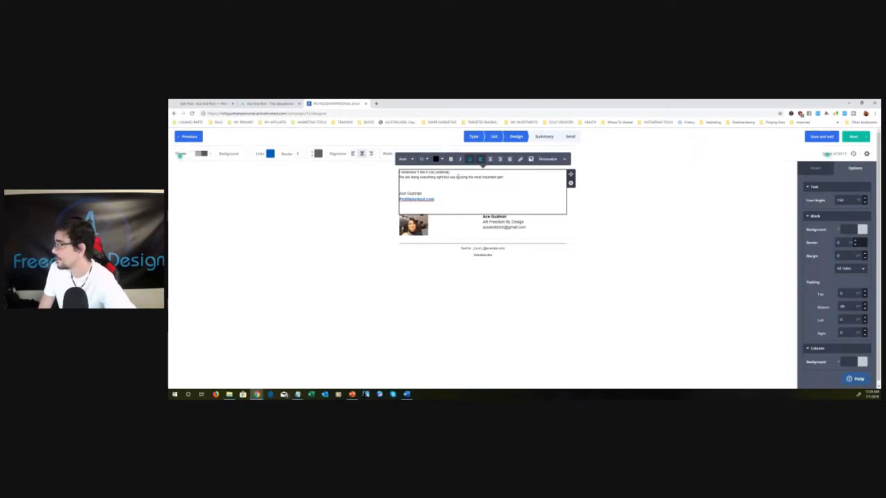
# - Start a link on the words "the most important part" and copy the address of the Support Rep landing page linked in the blog post
pyautogui.moveTo(469, 178); pyautogui.dragTo(504, 177)
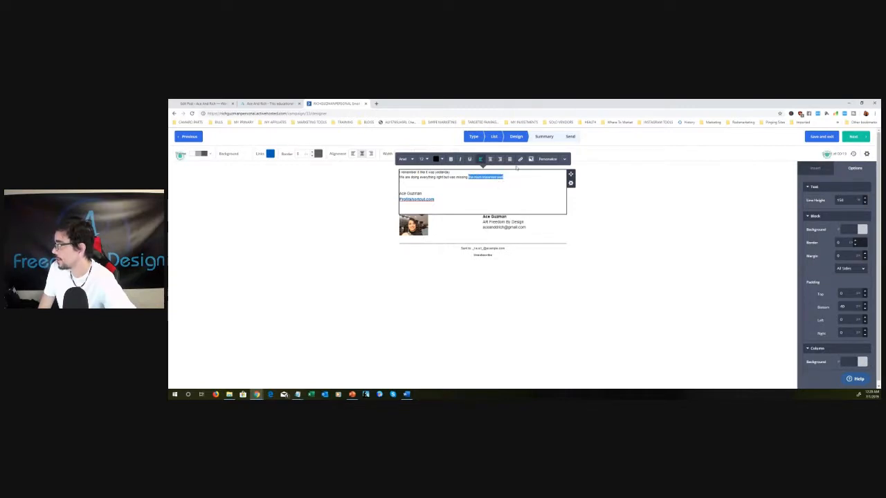
pyautogui.click(523, 160)
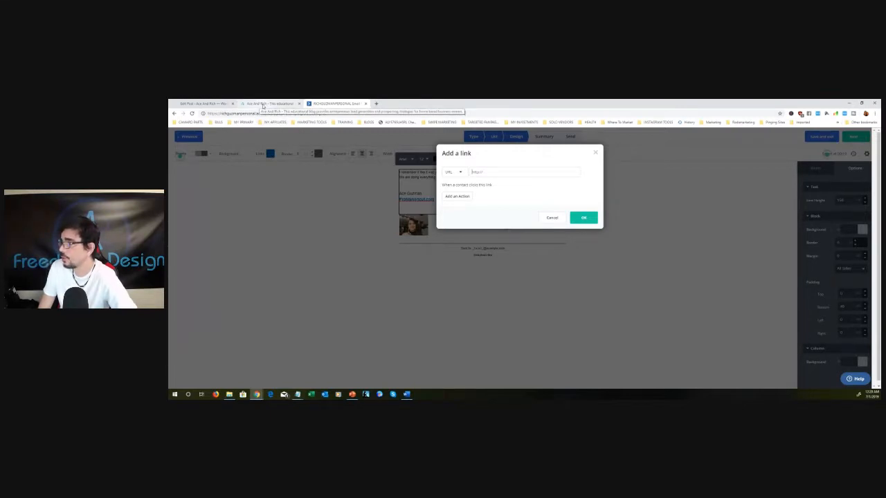
pyautogui.click(263, 105)
pyautogui.click(226, 105)
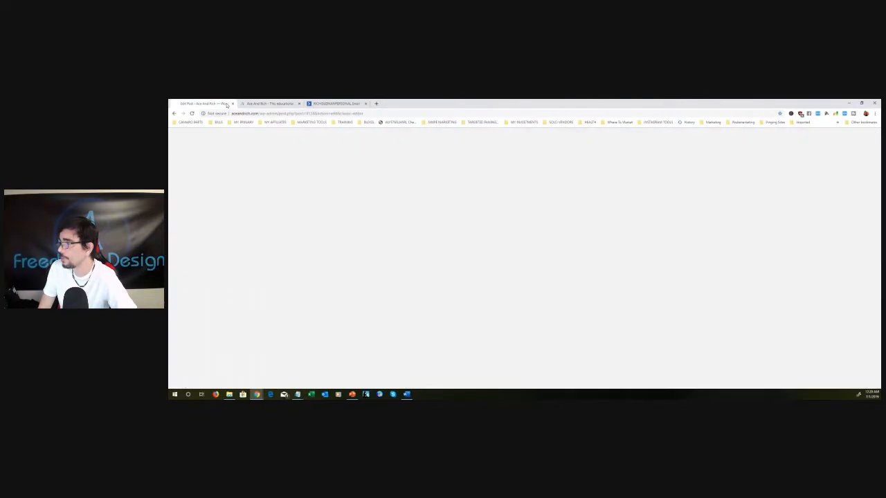
pyautogui.scroll(-5, 380, 296)
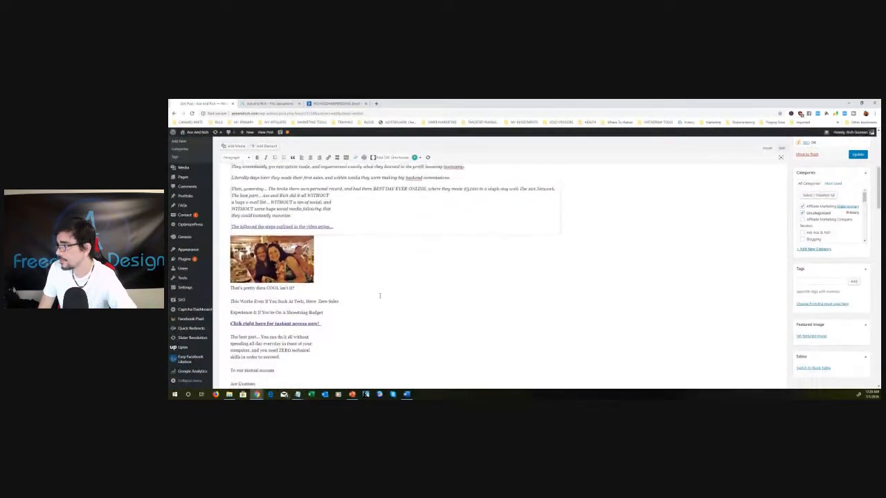
pyautogui.scroll(3, 379, 296)
pyautogui.rightClick(251, 222)
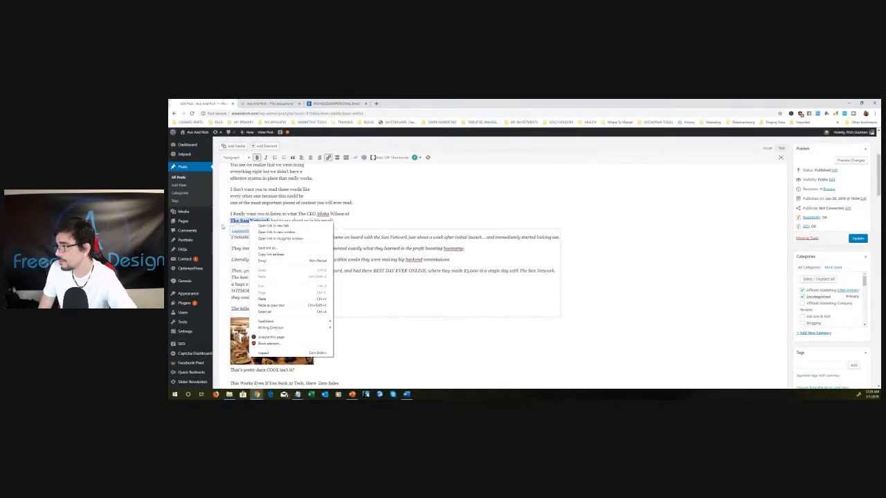
pyautogui.click(244, 232)
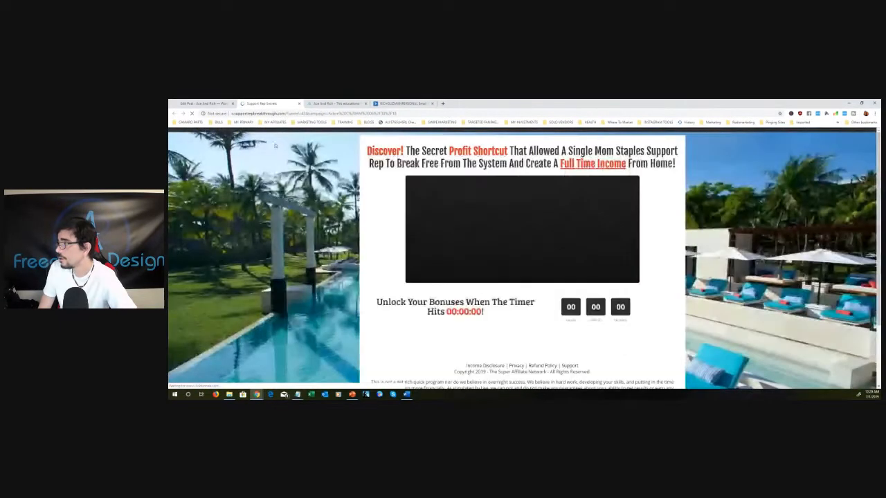
pyautogui.click(283, 114)
pyautogui.rightClick(282, 113)
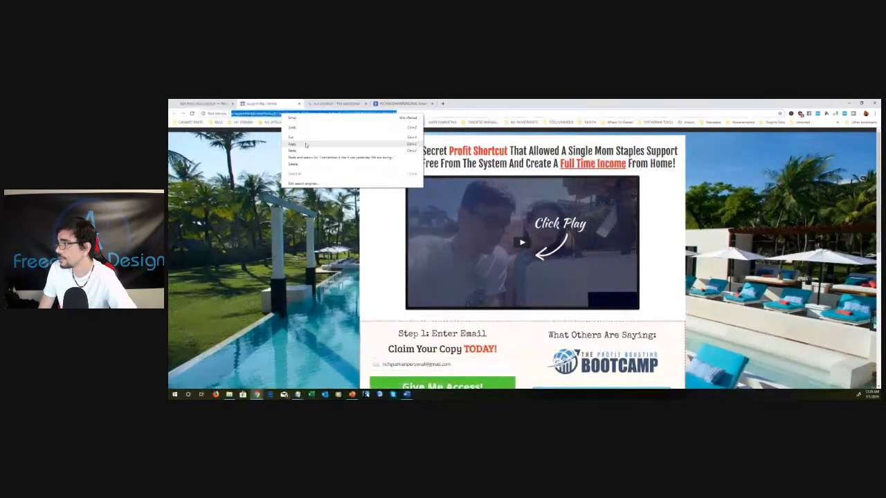
pyautogui.click(305, 144)
pyautogui.click(298, 103)
# - Return to the campaign's link settings and paste the copied landing page address as the link's URL
pyautogui.click(337, 105)
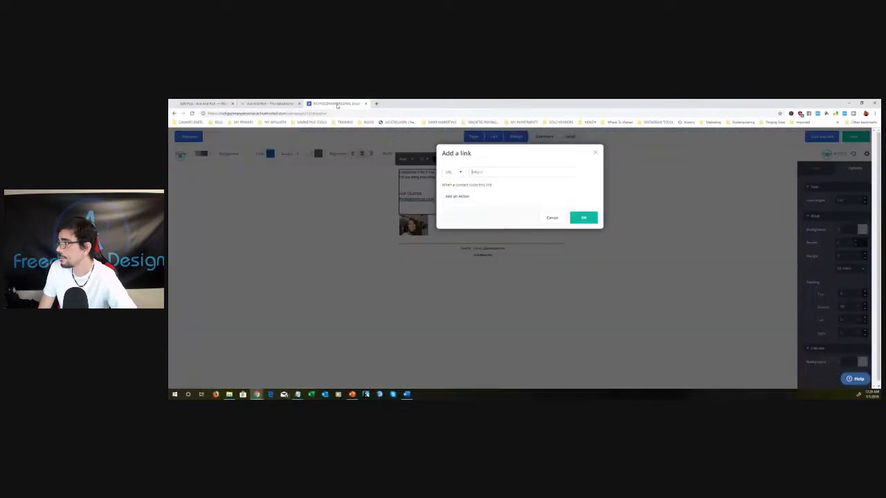
pyautogui.rightClick(511, 172)
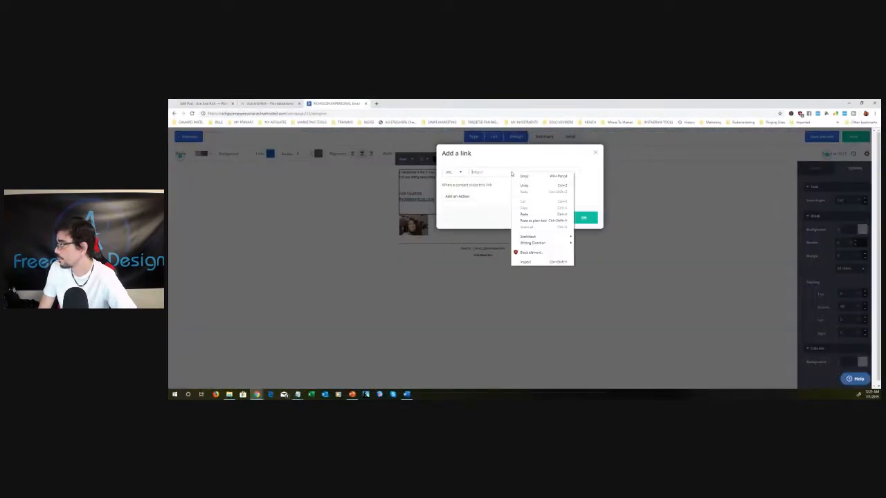
pyautogui.click(532, 220)
pyautogui.click(518, 196)
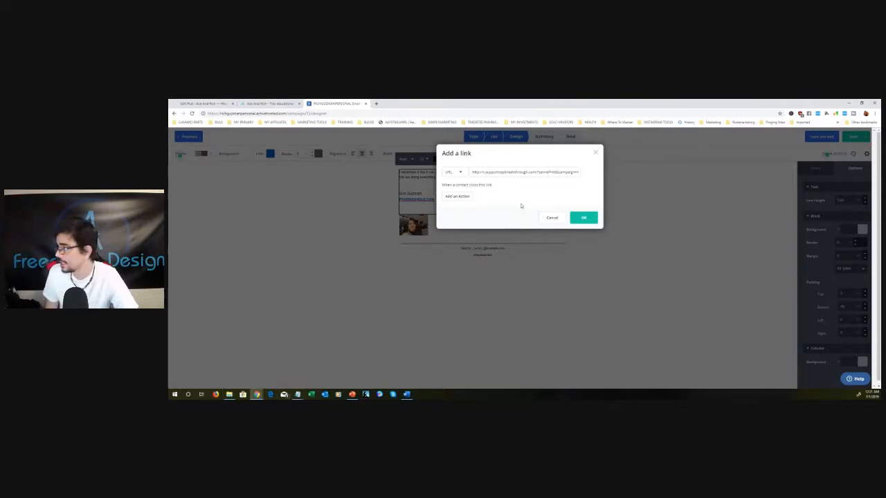
# - Add a link action that subscribes contacts who follow the link to the "Leads who are highly engaged" list
pyautogui.click(466, 198)
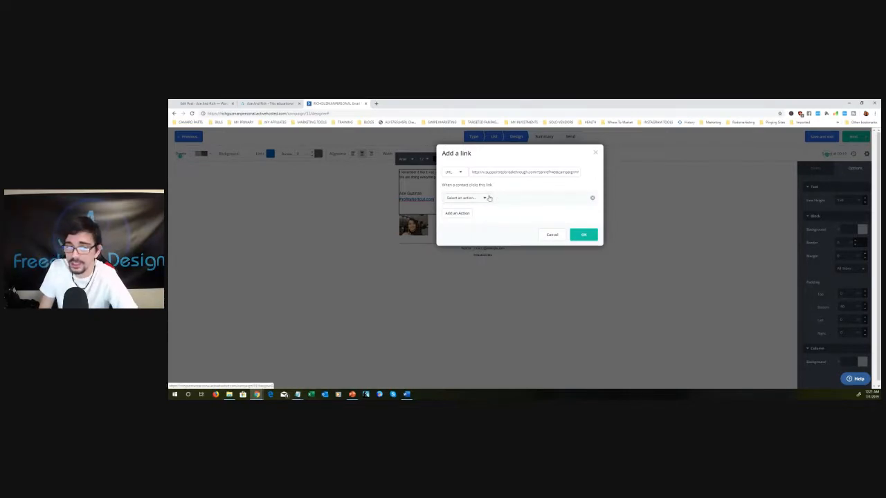
pyautogui.click(489, 198)
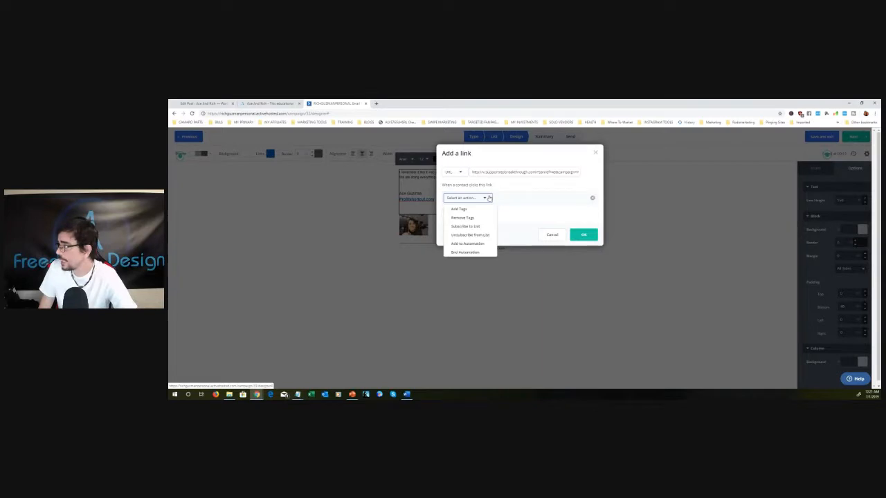
pyautogui.click(473, 228)
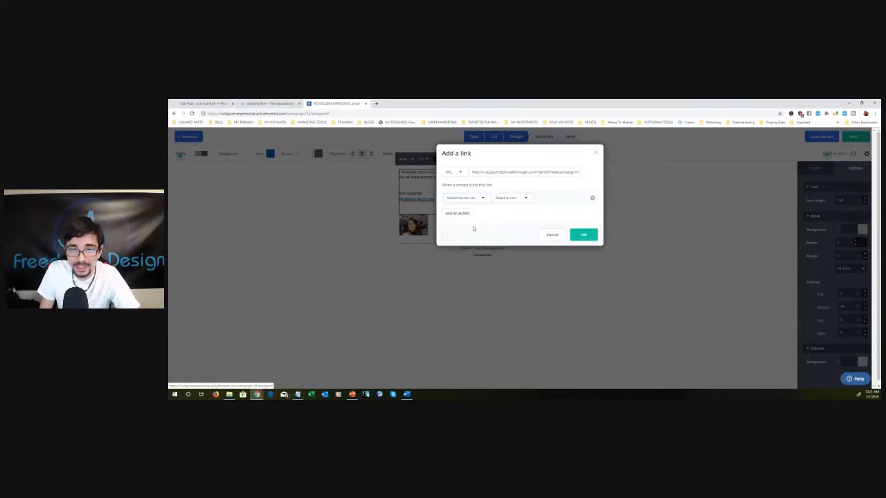
pyautogui.click(526, 200)
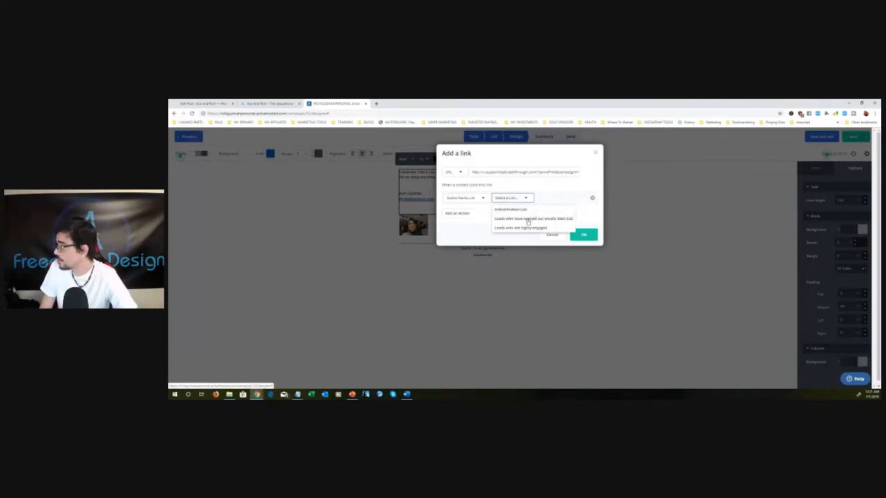
pyautogui.click(530, 228)
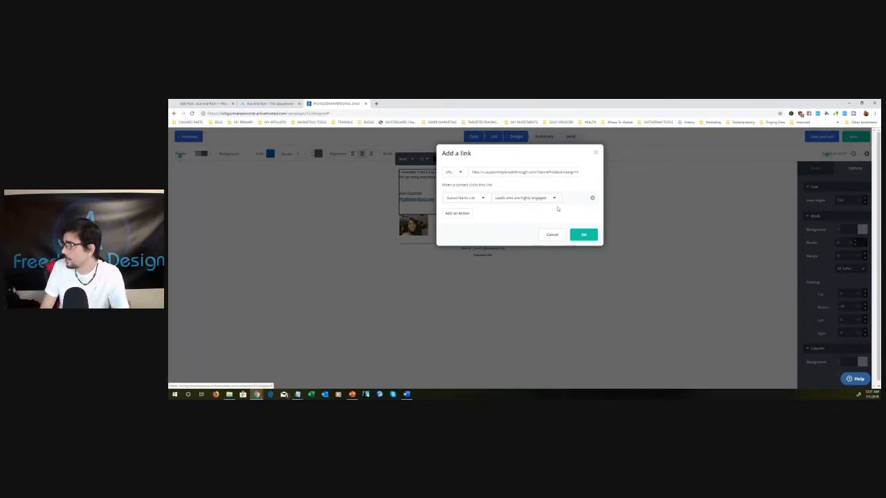
# - Apply the link settings, open the link on "the most important part" in a new tab to check its landing page, and close that tab
pyautogui.click(591, 235)
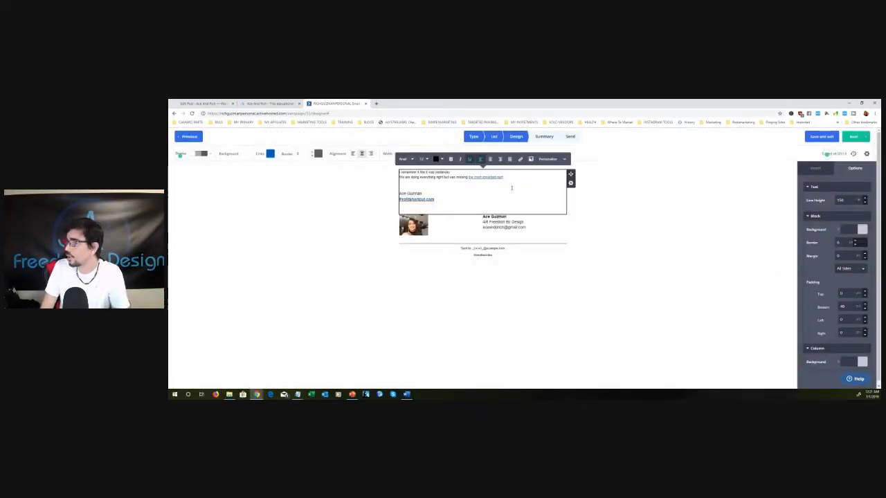
pyautogui.rightClick(490, 177)
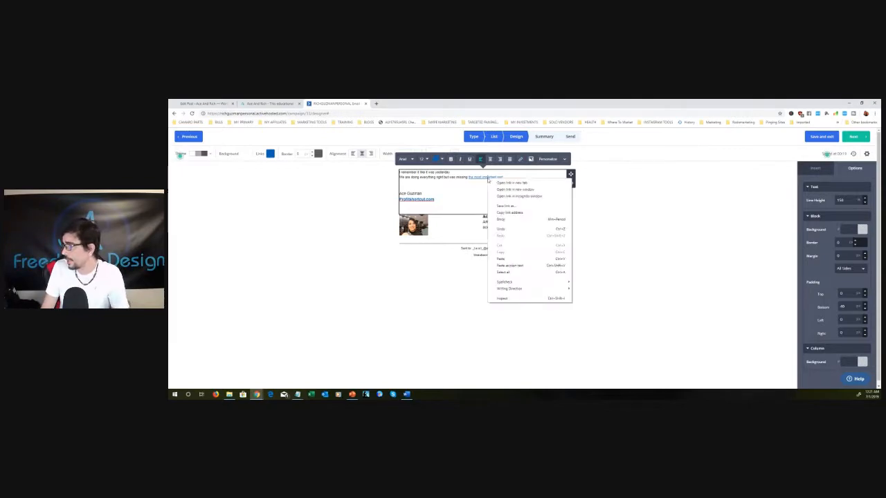
pyautogui.click(502, 179)
pyautogui.click(405, 104)
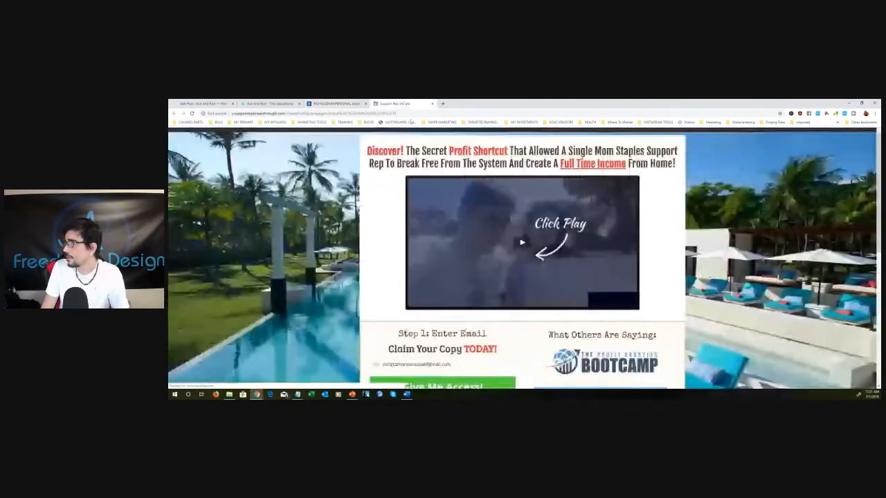
pyautogui.click(653, 155)
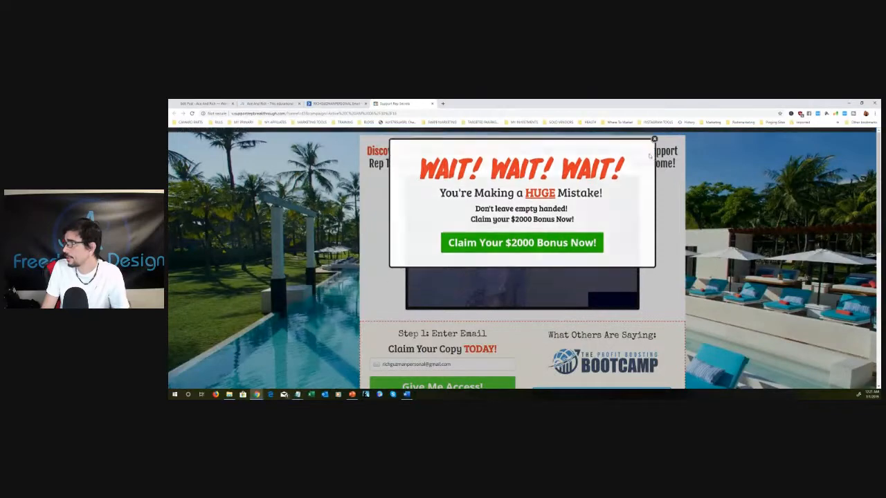
pyautogui.click(433, 103)
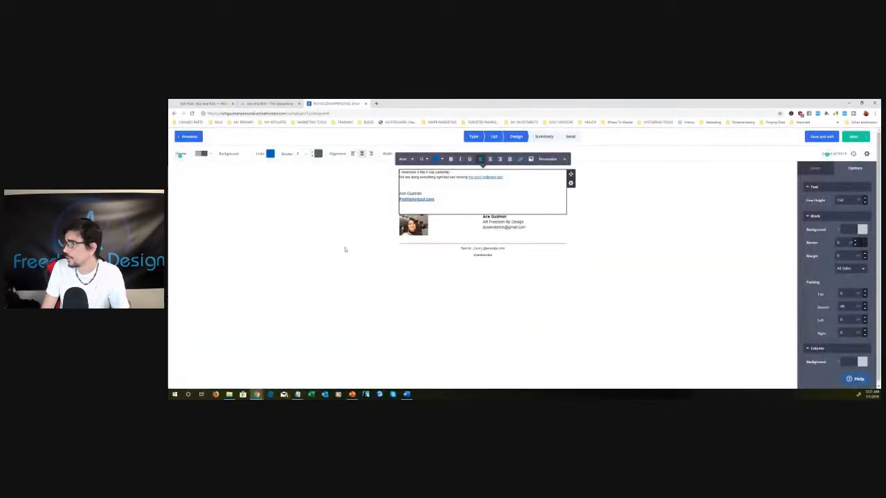
# - Recheck the destination of the "the most important part" link by opening it in a separate tab, and return to the email
pyautogui.click(603, 265)
pyautogui.rightClick(492, 179)
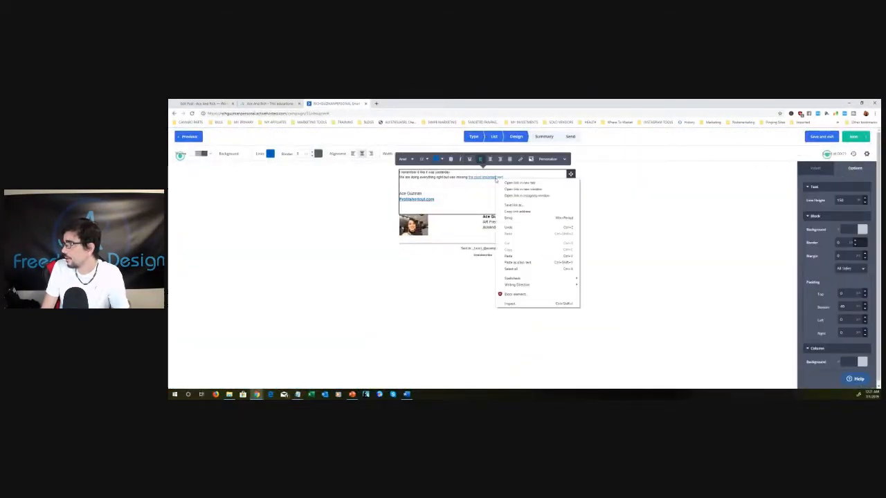
pyautogui.click(493, 177)
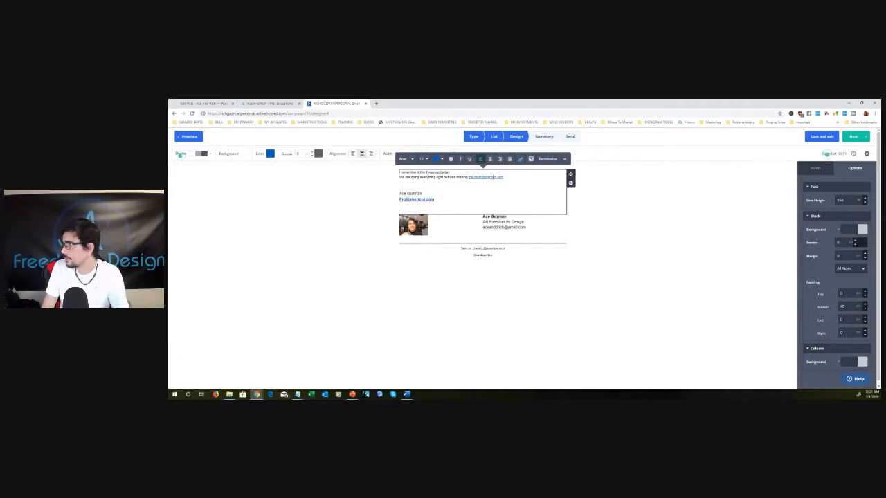
pyautogui.click(502, 177)
pyautogui.moveTo(476, 177); pyautogui.dragTo(470, 177)
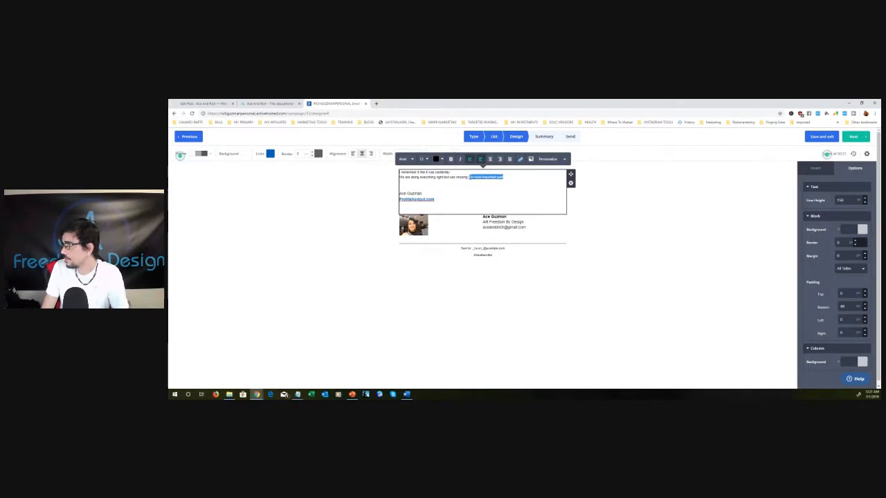
pyautogui.rightClick(470, 177)
pyautogui.click(492, 180)
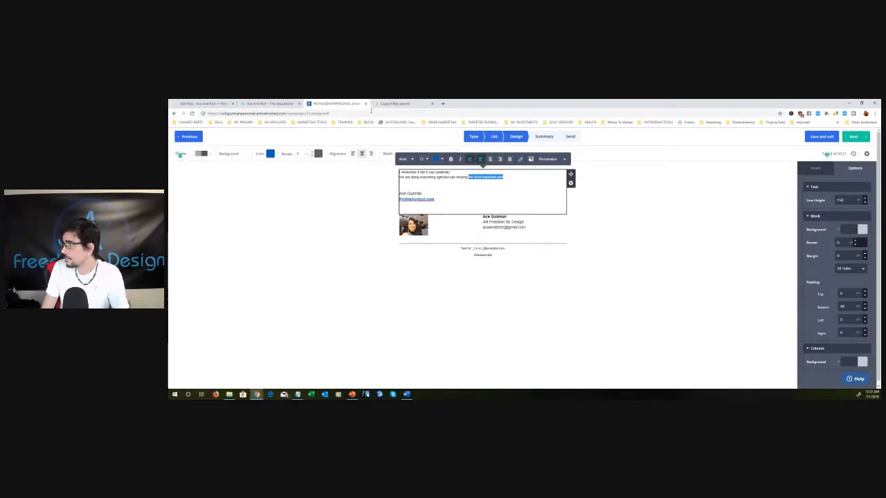
pyautogui.click(417, 106)
pyautogui.click(433, 104)
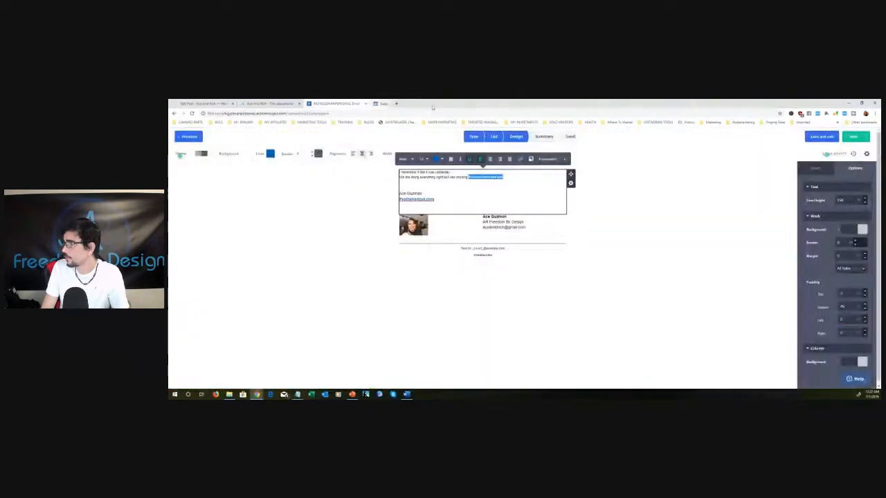
pyautogui.click(338, 217)
pyautogui.click(523, 189)
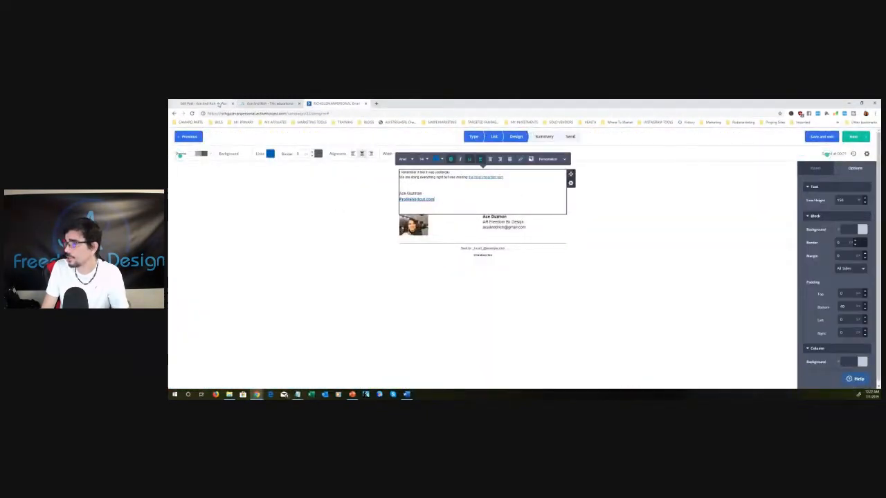
# - Look for the blog post to link to in the WordPress post editor and on the website's Blog page
pyautogui.click(218, 103)
pyautogui.scroll(4, 835, 268)
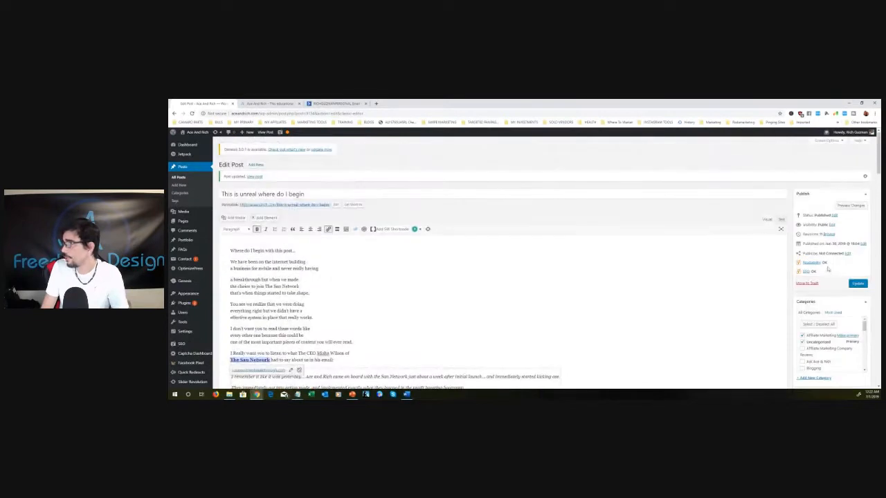
pyautogui.click(270, 103)
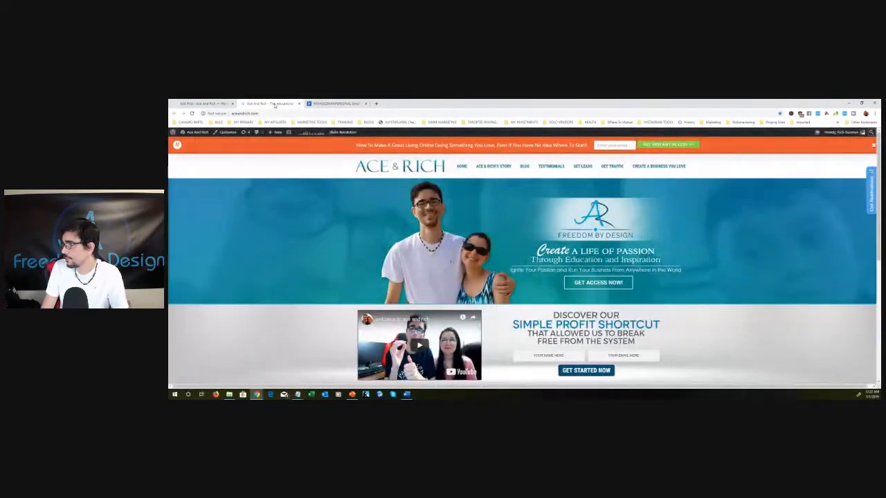
pyautogui.click(525, 167)
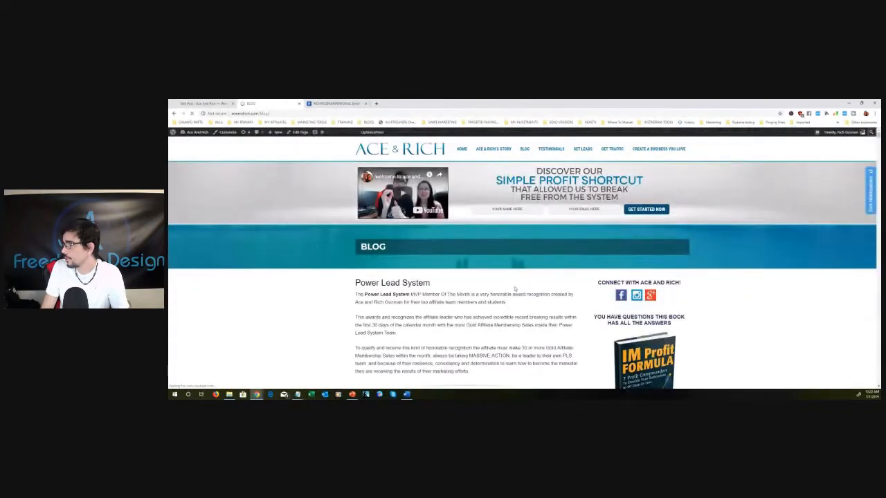
pyautogui.scroll(-5, 478, 290)
pyautogui.scroll(5, 478, 290)
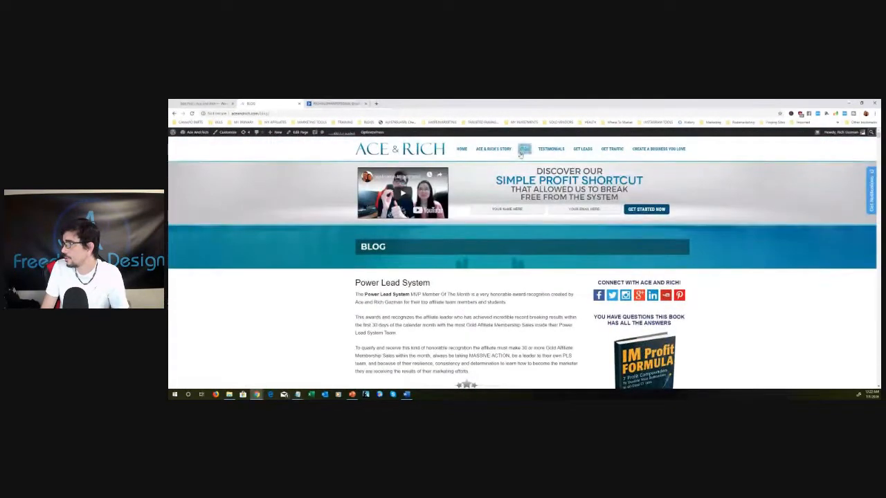
# - Update the WordPress post "This is unreal where do I begin" and open its published page through the permalink
pyautogui.click(194, 103)
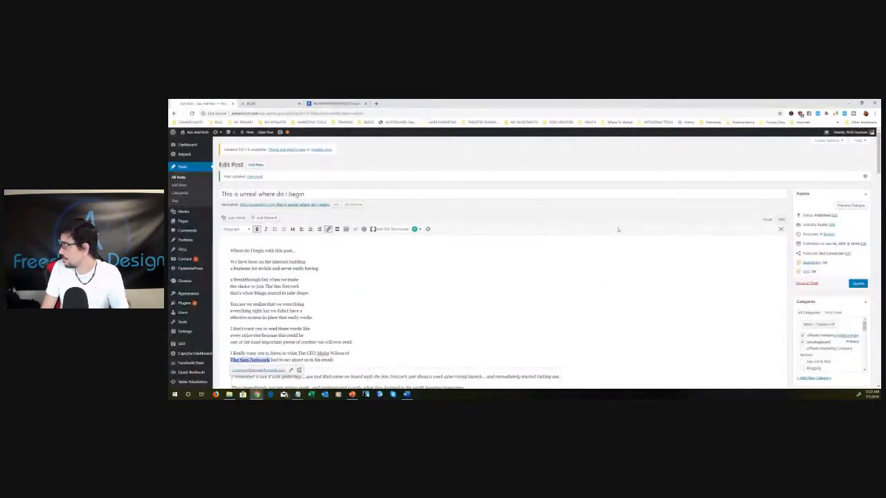
pyautogui.click(858, 283)
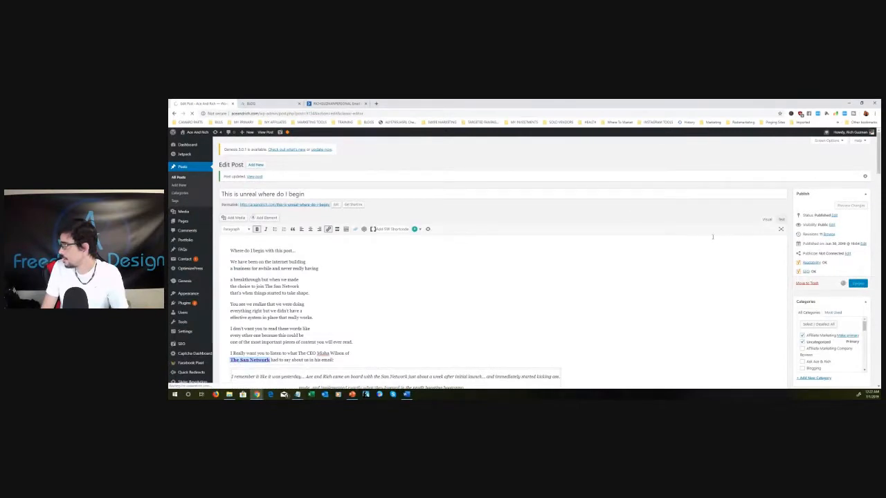
pyautogui.click(315, 205)
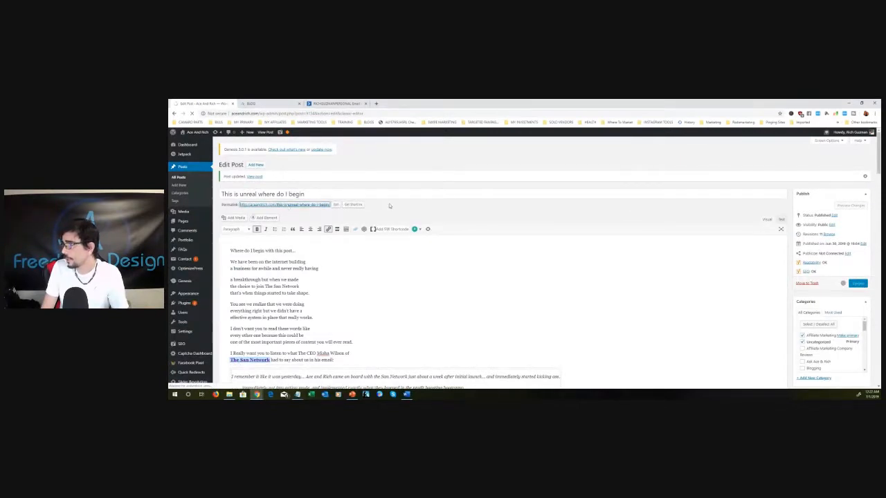
# - Review the published post "This is unreal where do I begin" and copy its web address
pyautogui.click(287, 114)
pyautogui.rightClick(287, 116)
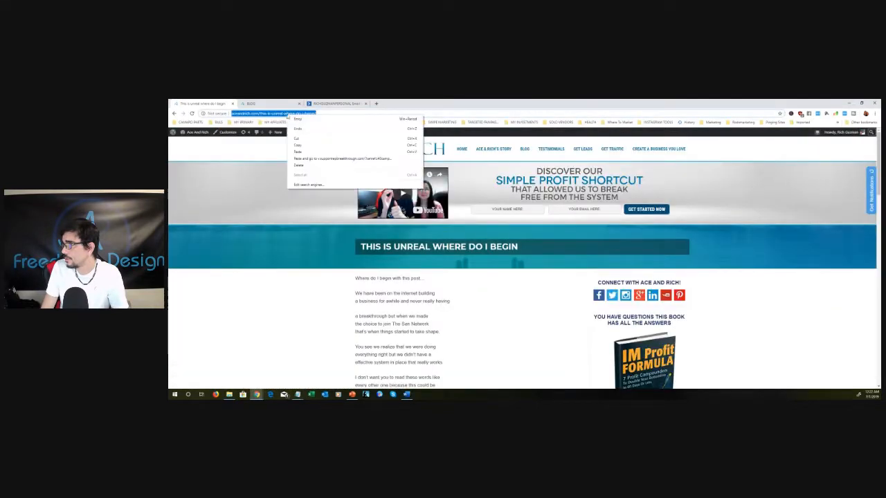
pyautogui.click(312, 139)
pyautogui.scroll(-6, 529, 334)
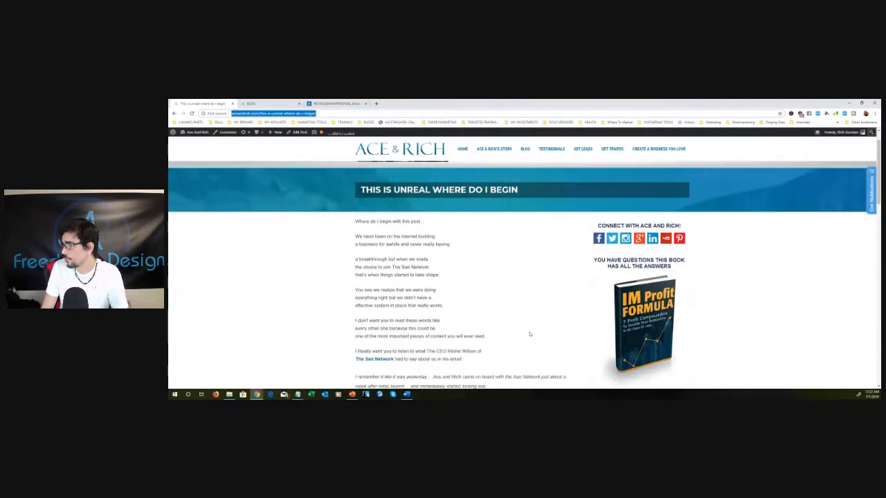
pyautogui.scroll(-5, 500, 281)
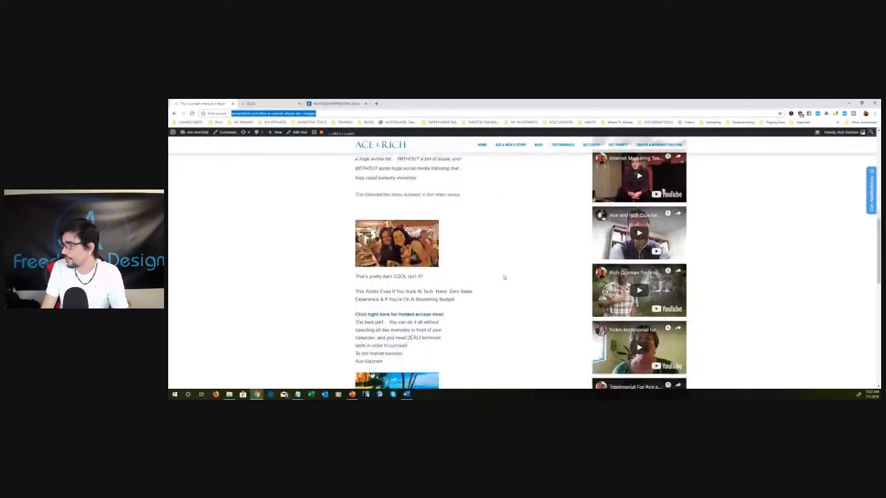
pyautogui.scroll(2, 505, 275)
pyautogui.scroll(10, 505, 277)
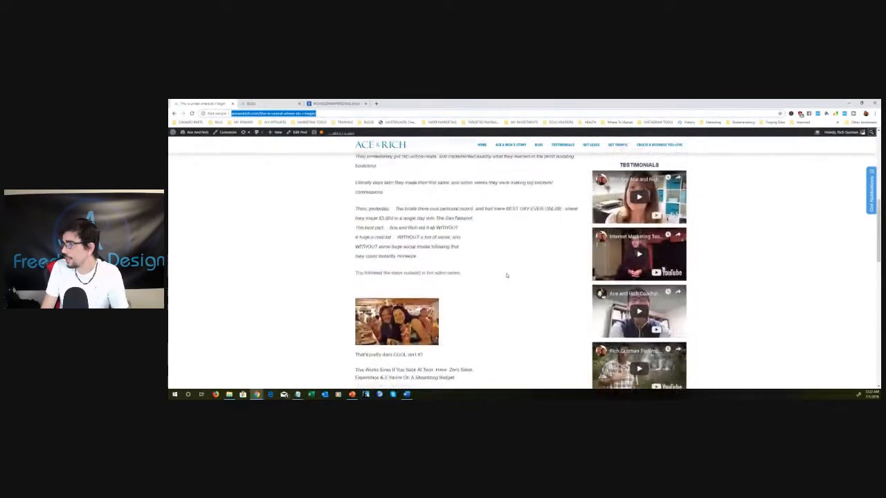
pyautogui.rightClick(283, 115)
pyautogui.click(307, 144)
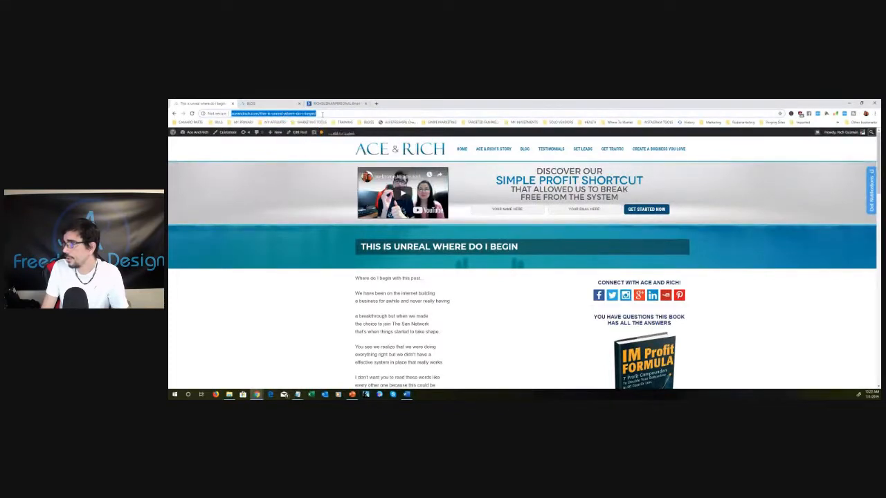
# - Return to the campaign and replace the URL of the "the most important part" link with the copied blog post address, keeping its subscribe action
pyautogui.click(335, 104)
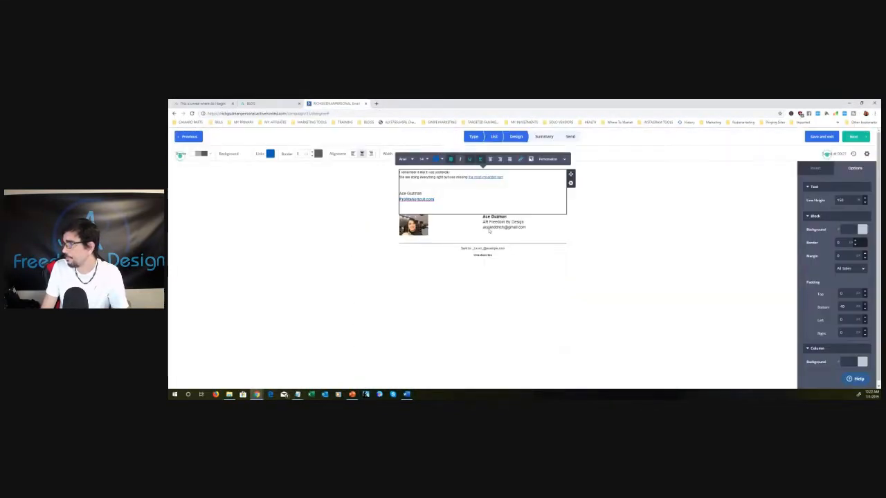
pyautogui.moveTo(503, 177); pyautogui.dragTo(468, 178)
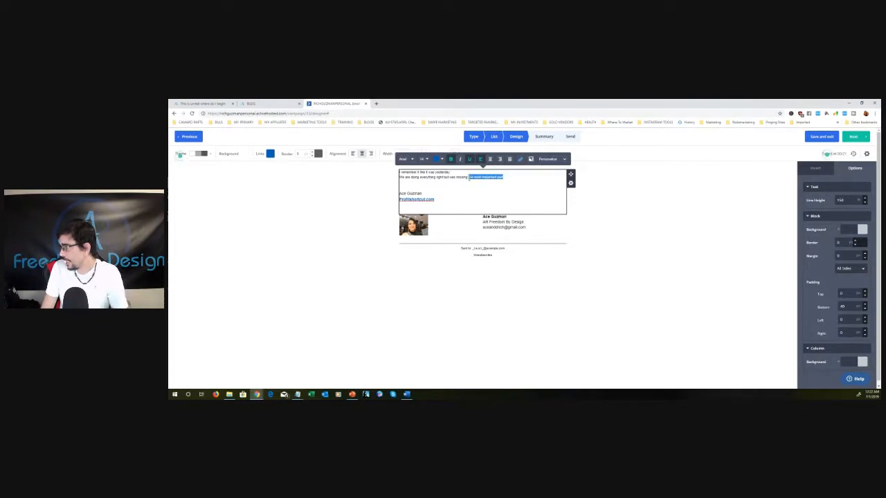
pyautogui.click(520, 159)
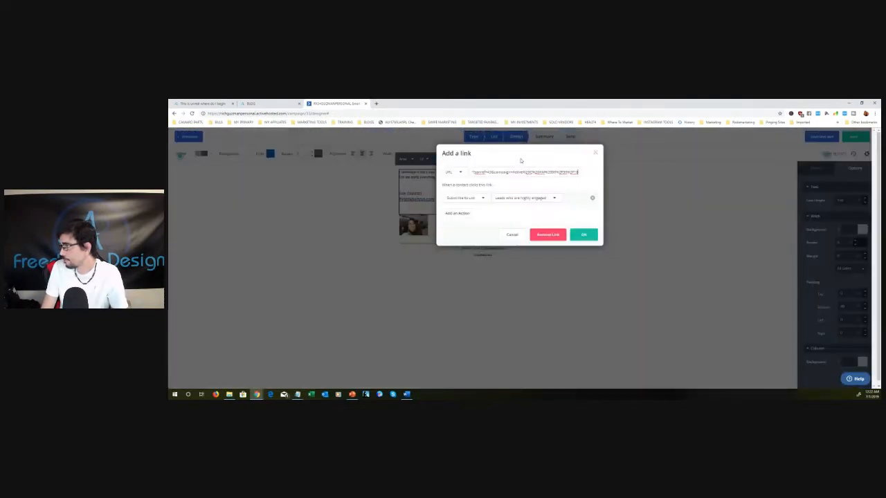
pyautogui.tripleClick(528, 172)
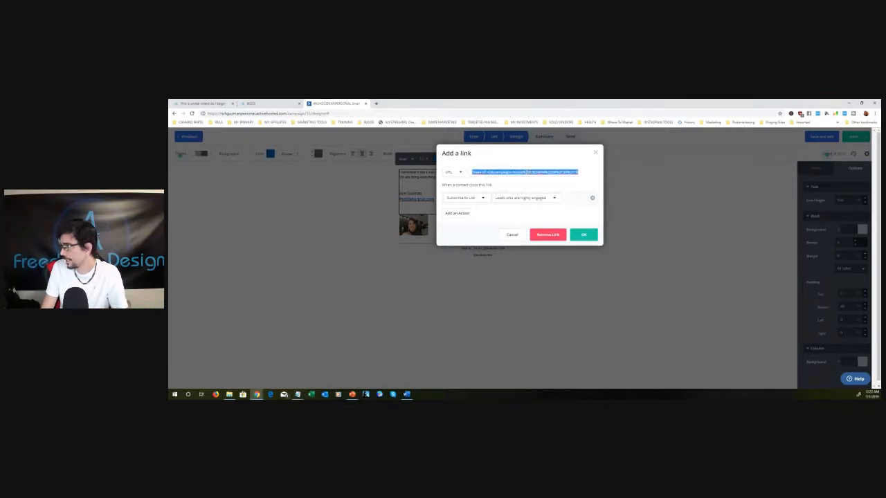
pyautogui.rightClick(524, 172)
pyautogui.click(539, 198)
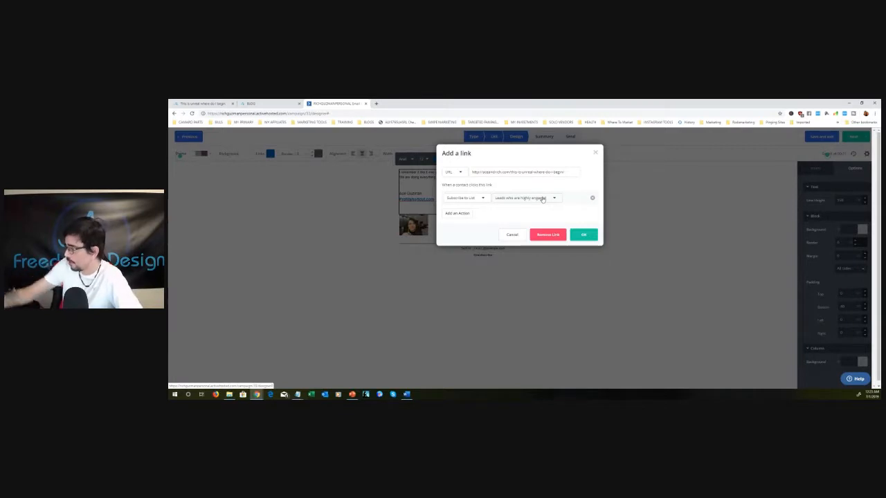
pyautogui.click(590, 236)
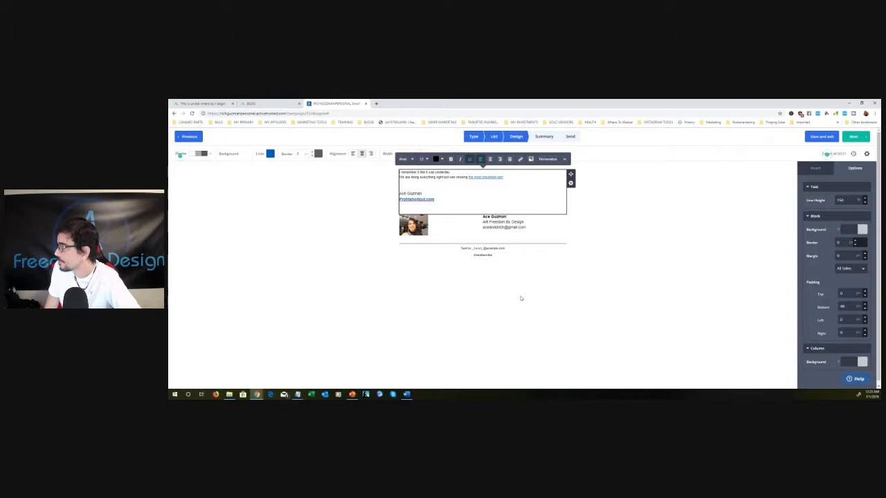
# - Test the updated "the most important part" link in a new tab and return to the campaign designer
pyautogui.rightClick(488, 175)
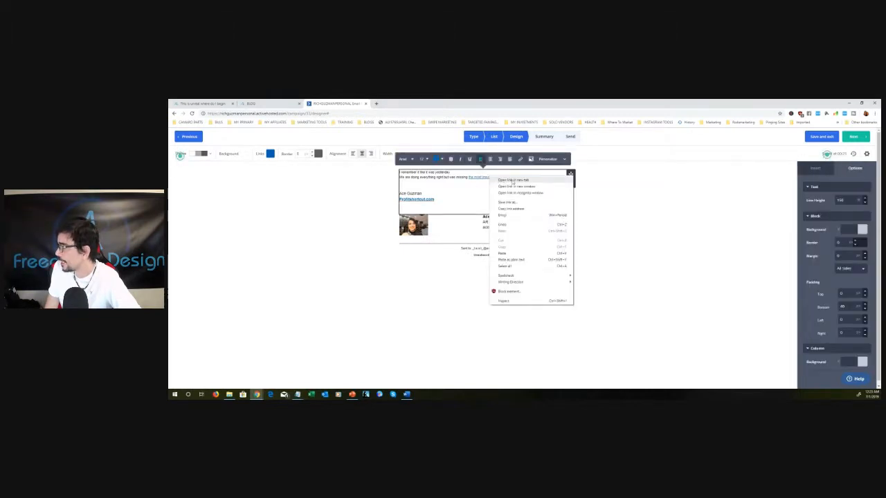
pyautogui.click(512, 179)
pyautogui.click(412, 103)
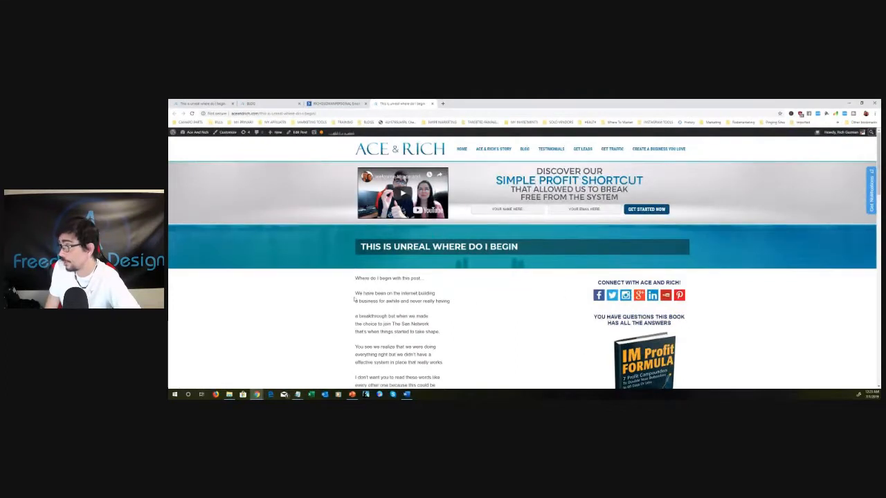
pyautogui.click(331, 103)
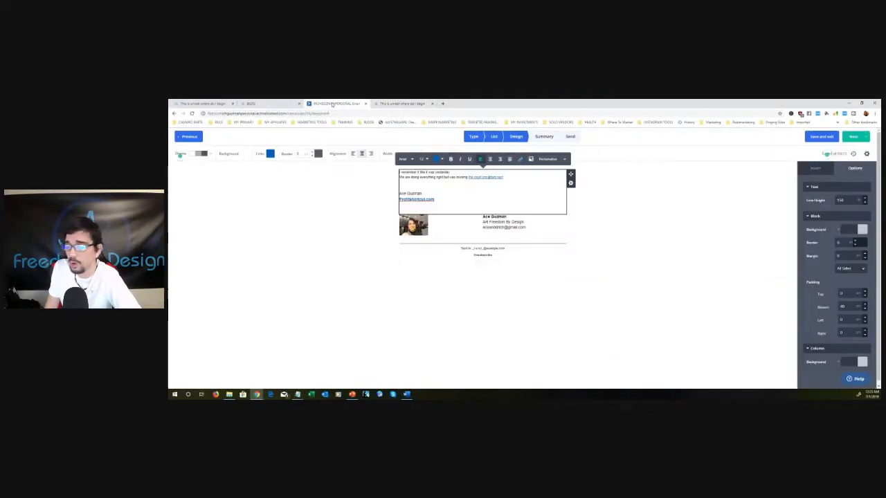
# - Increase the font size of the two opening body lines, from "I remember it like it was yesterday" to "the most important part"
pyautogui.click(342, 187)
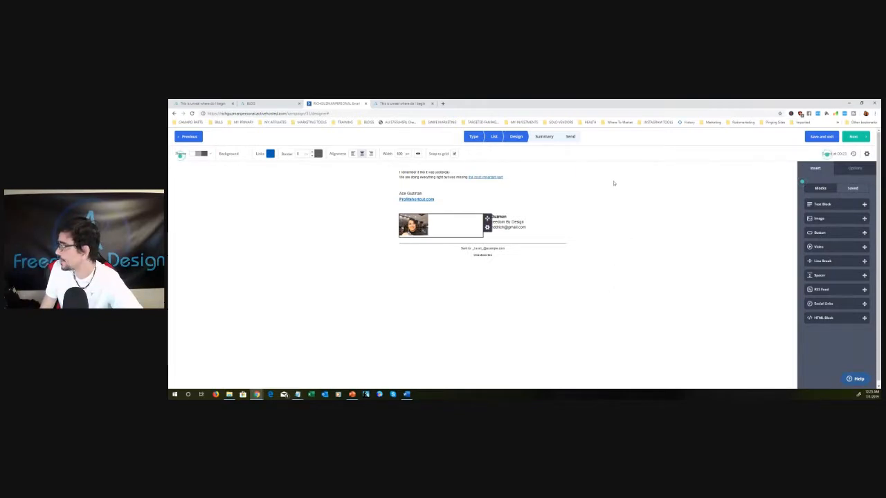
pyautogui.moveTo(400, 173); pyautogui.dragTo(504, 177)
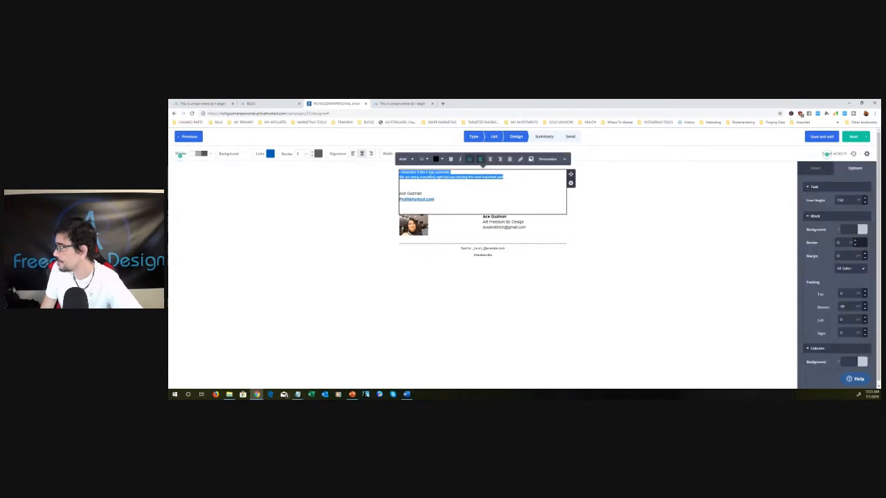
pyautogui.click(424, 159)
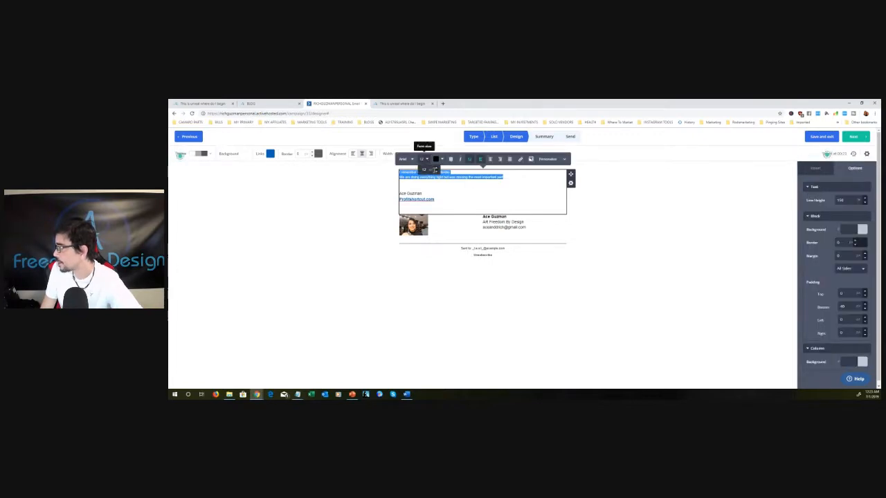
pyautogui.click(436, 170)
pyautogui.click(638, 216)
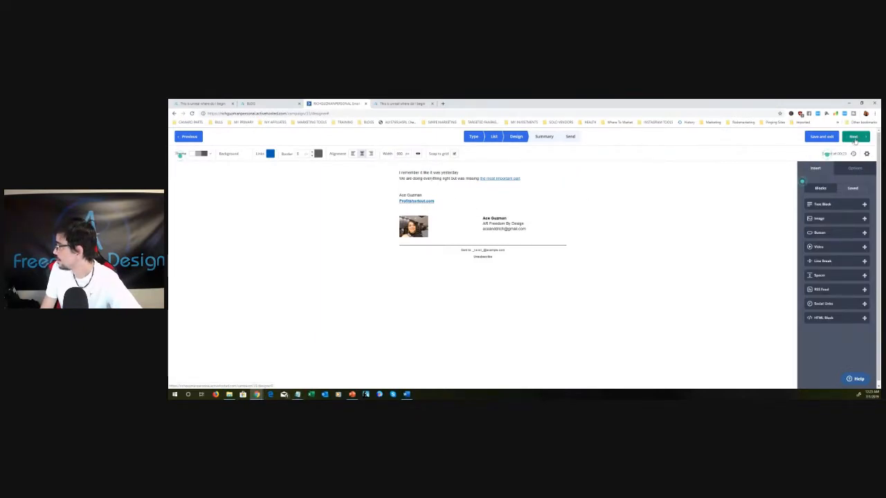
# - Replace the campaign's subject with "This is unreal where do I begin" and send a test email of the campaign
pyautogui.click(855, 137)
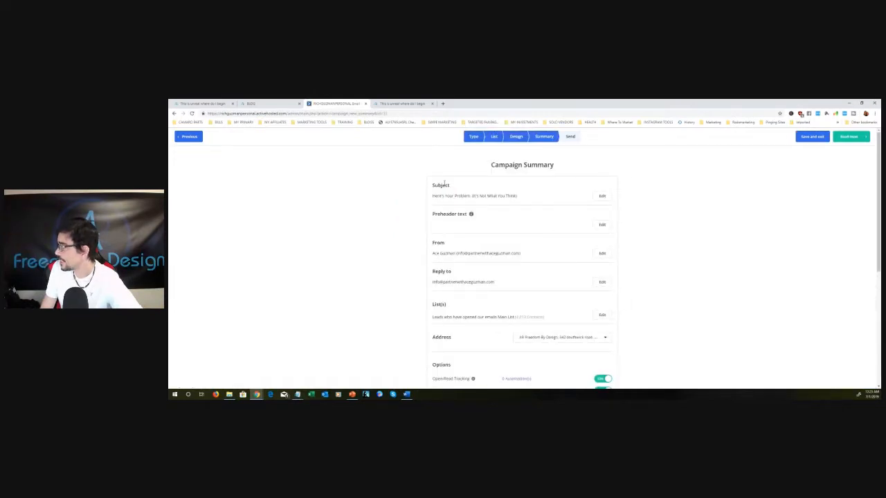
pyautogui.click(603, 197)
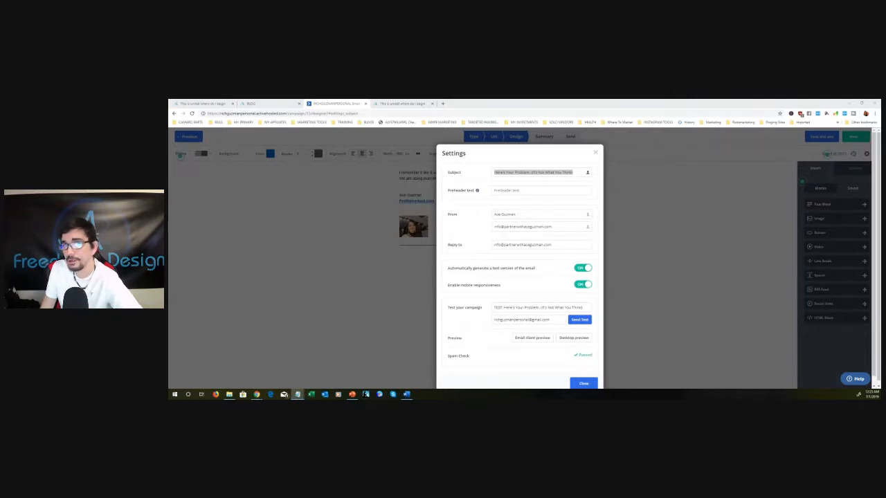
pyautogui.rightClick(535, 177)
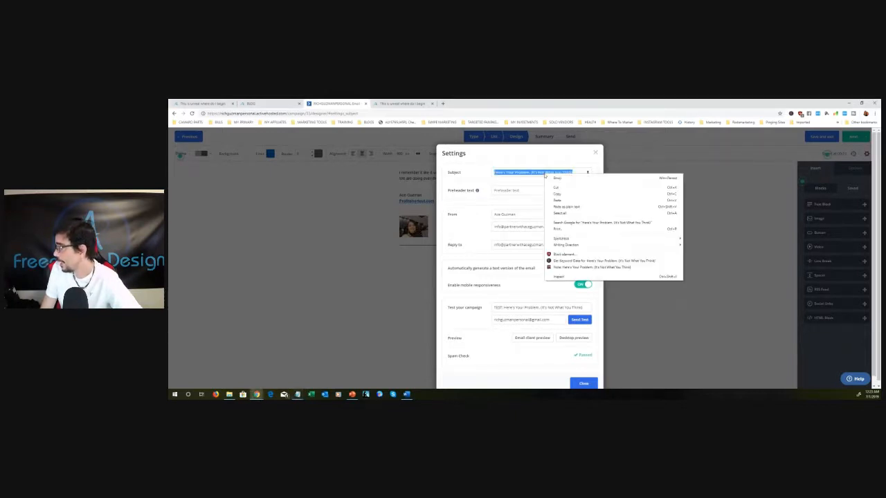
pyautogui.click(562, 201)
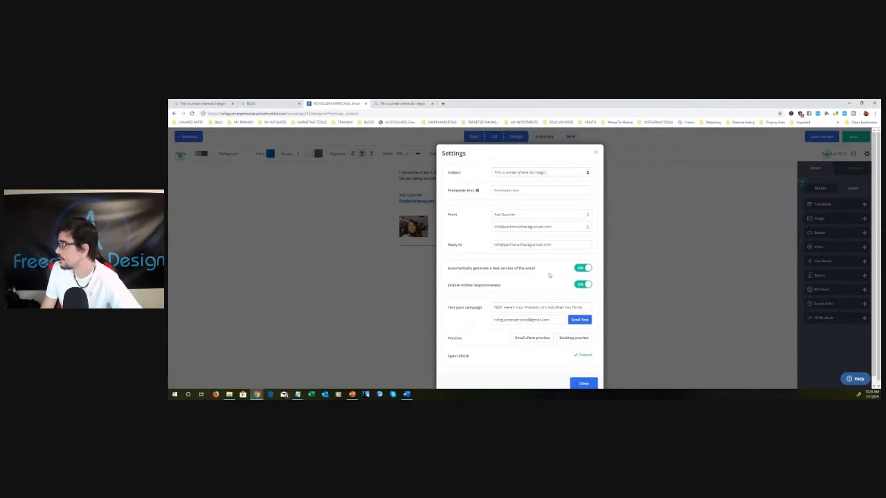
pyautogui.scroll(-1, 541, 288)
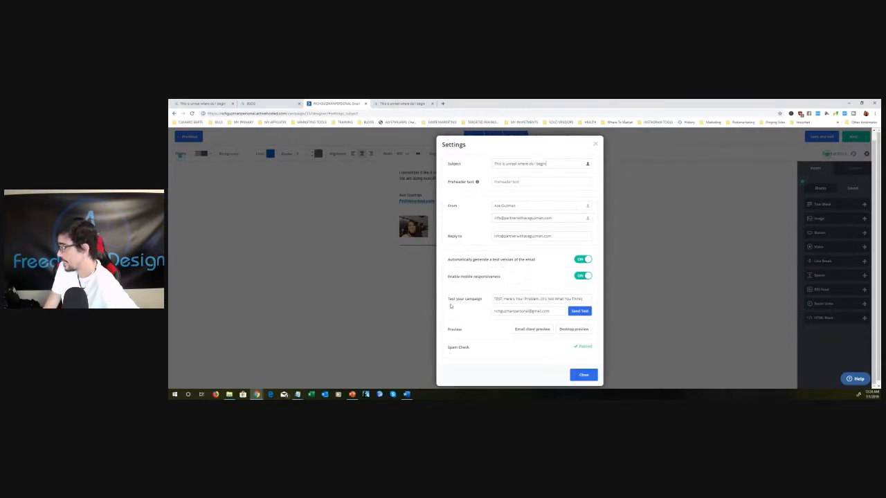
pyautogui.click(581, 312)
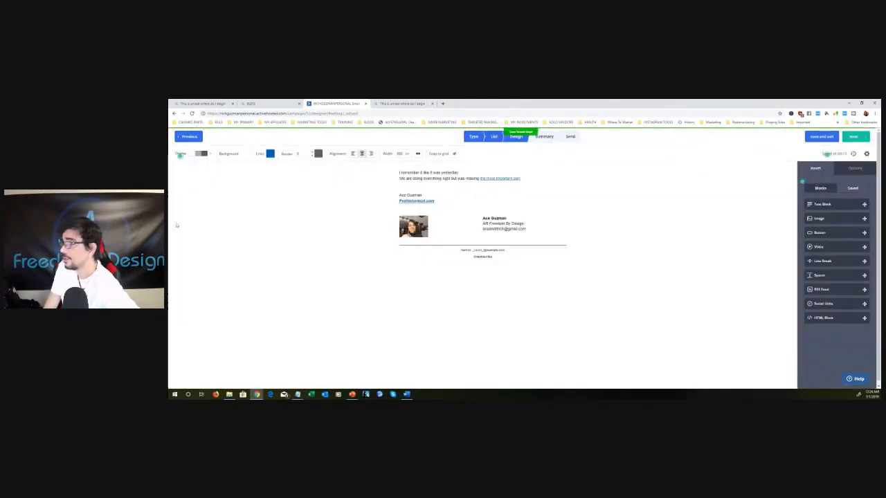
# - Switch to the Gmail inbox, open the test email thread, check the newest message's body and link, and close the Gmail window
pyautogui.hotkey('alt', 'Tab')
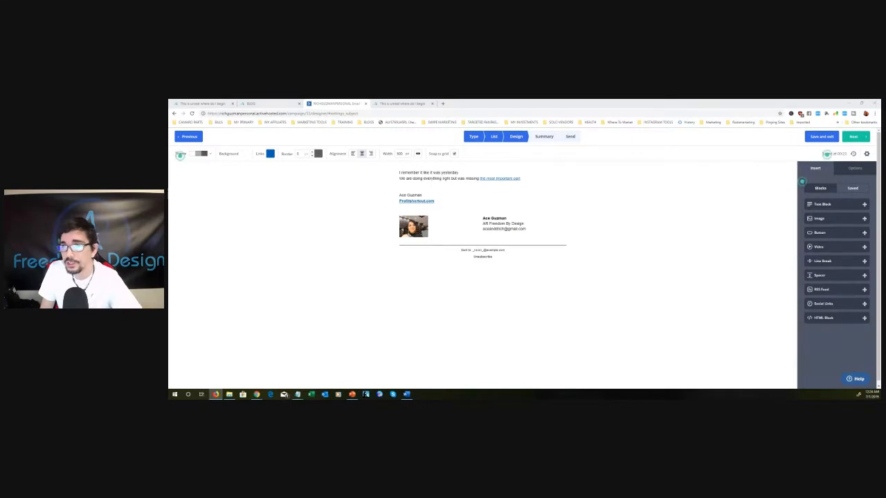
pyautogui.moveTo(169, 111); pyautogui.dragTo(496, 116)
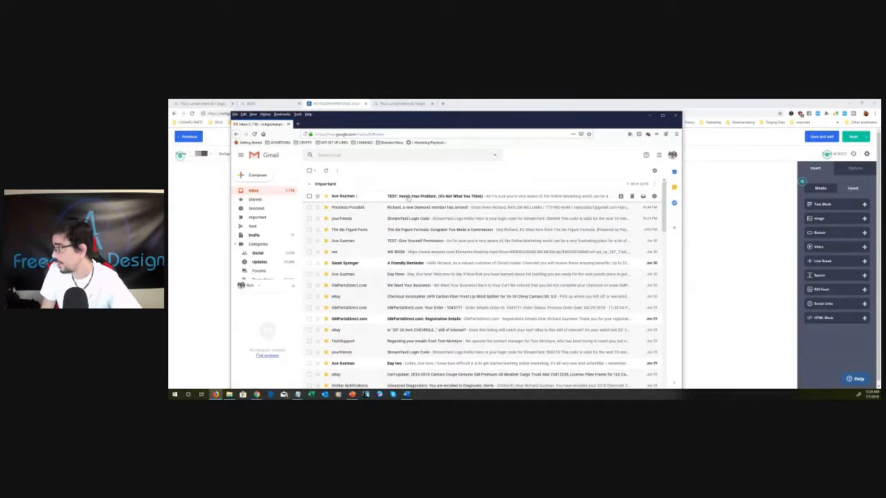
pyautogui.click(457, 198)
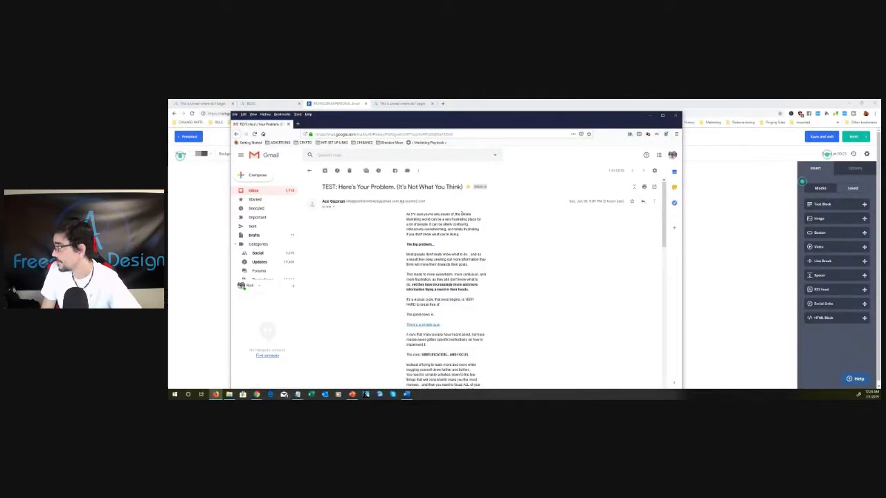
pyautogui.scroll(-15, 461, 214)
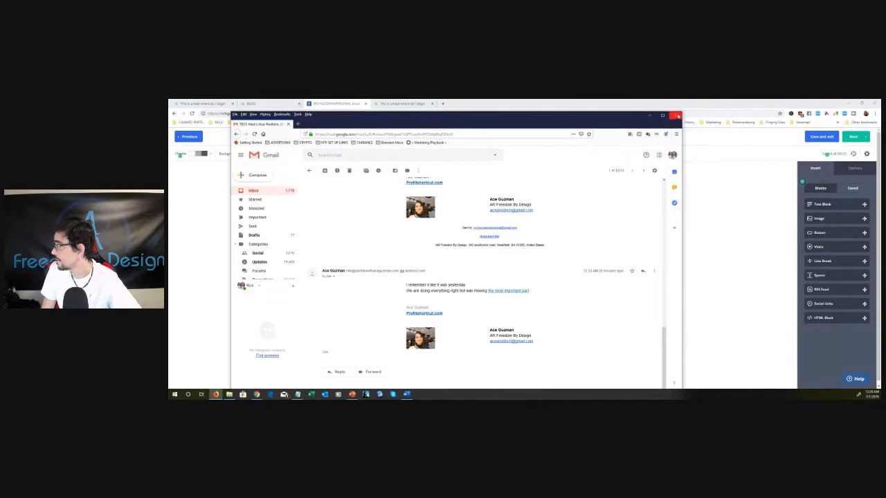
pyautogui.click(676, 115)
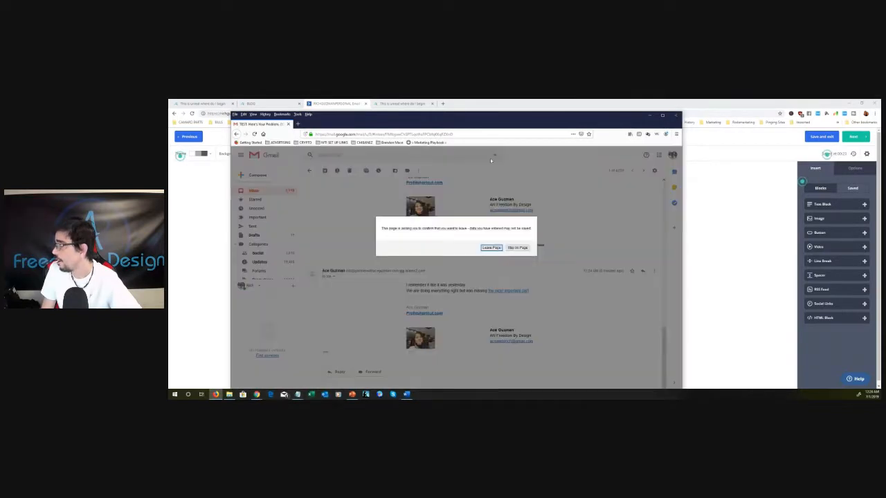
pyautogui.click(487, 246)
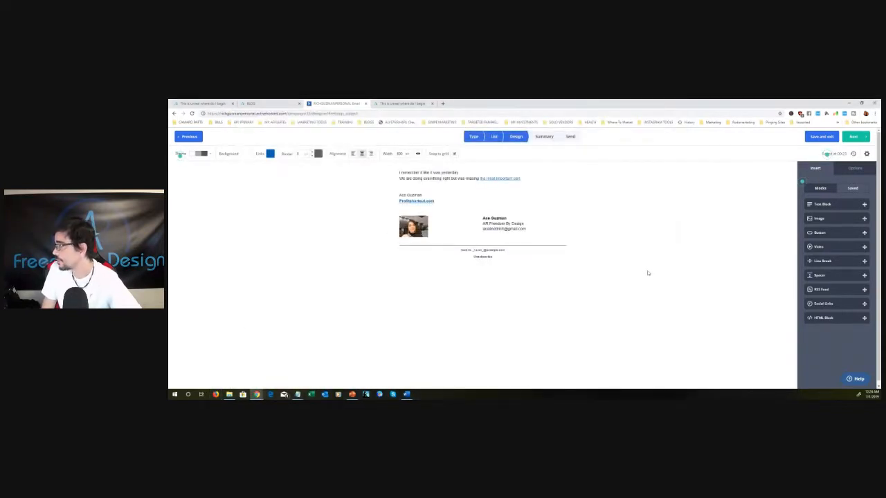
# - Insert the word "something" before "was missing" in the email's second body line, correcting its spelling
pyautogui.click(458, 180)
pyautogui.write('something')
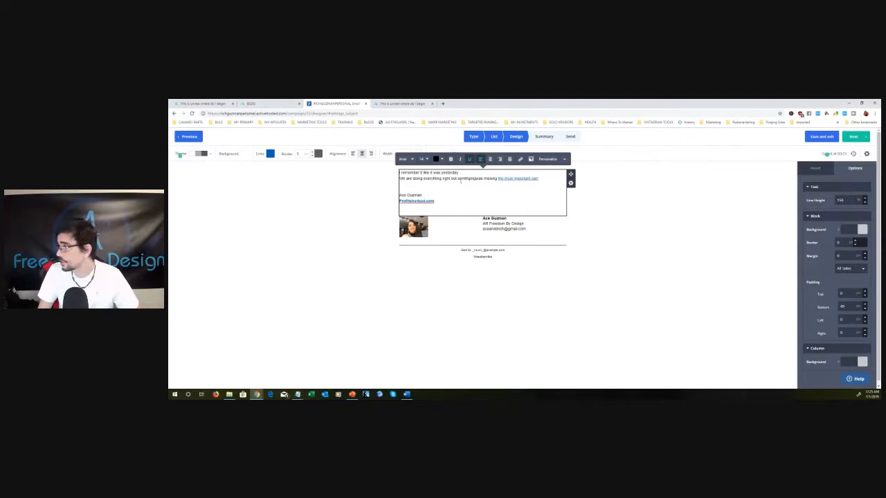
pyautogui.rightClick(466, 180)
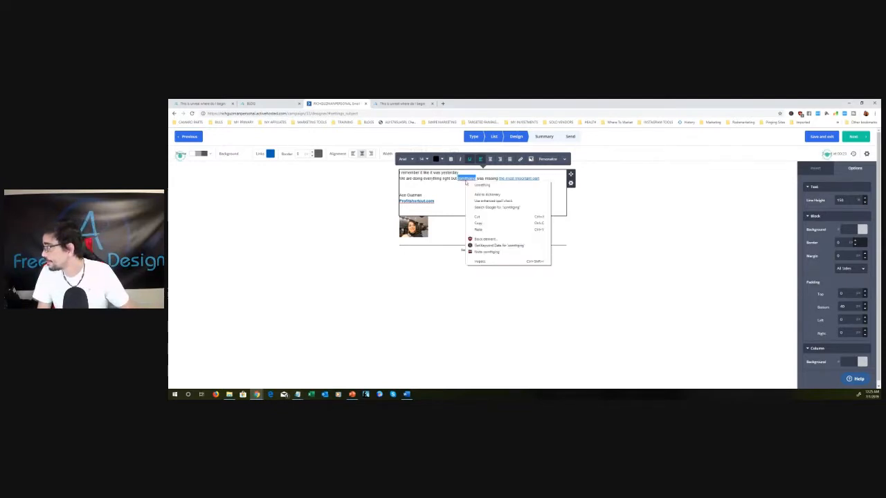
pyautogui.click(483, 185)
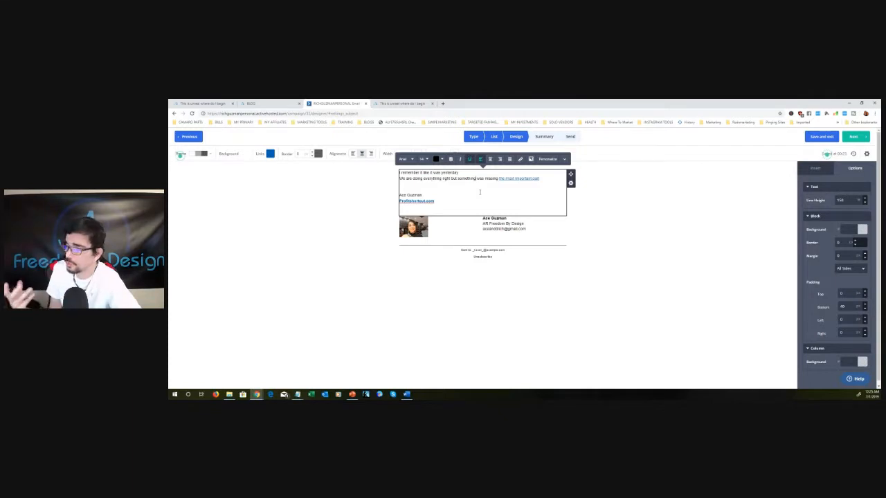
# - Schedule the campaign from its summary for 07/01/2019 at 07:00, turn scheduling on, and finish the campaign
pyautogui.click(852, 140)
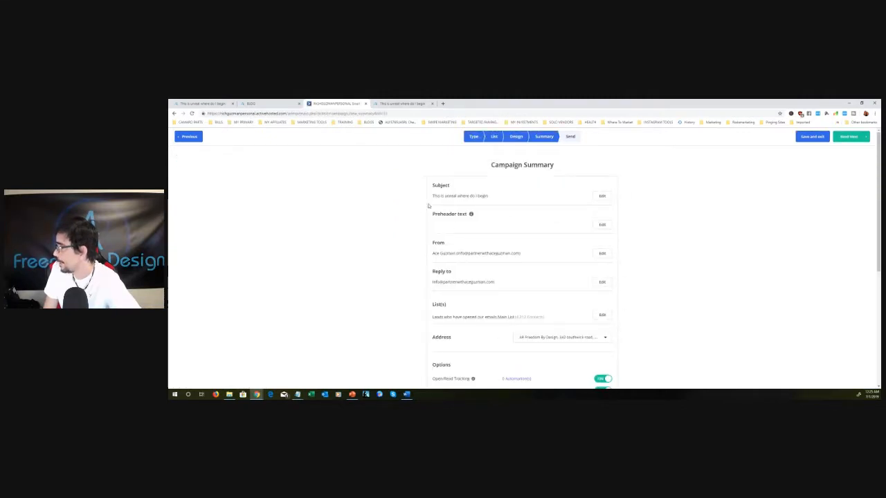
pyautogui.scroll(-3, 639, 240)
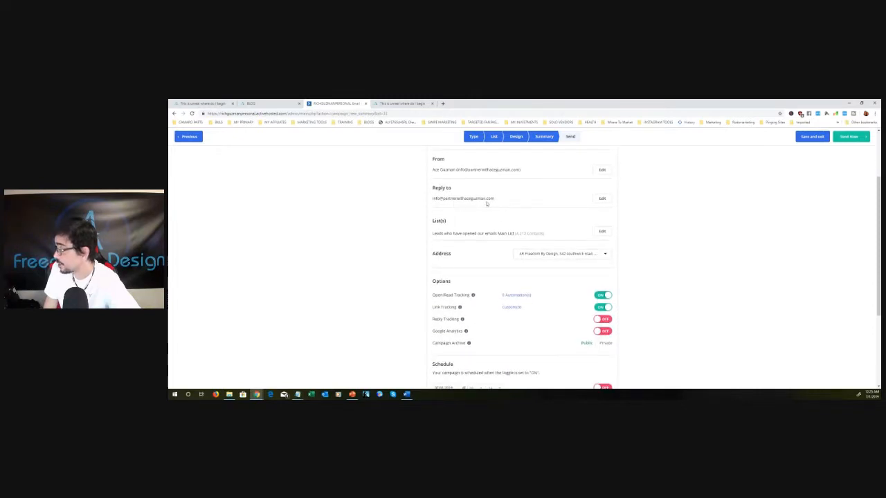
pyautogui.scroll(-3, 659, 263)
pyautogui.scroll(-2, 659, 263)
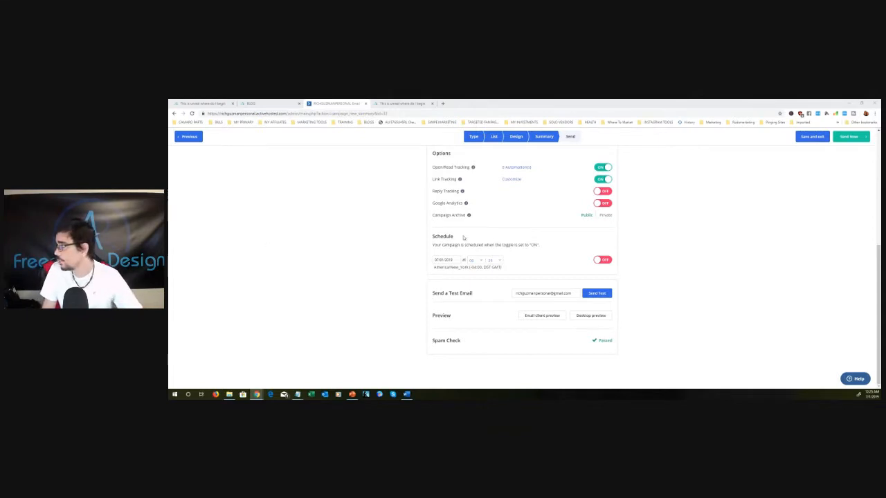
pyautogui.click(479, 261)
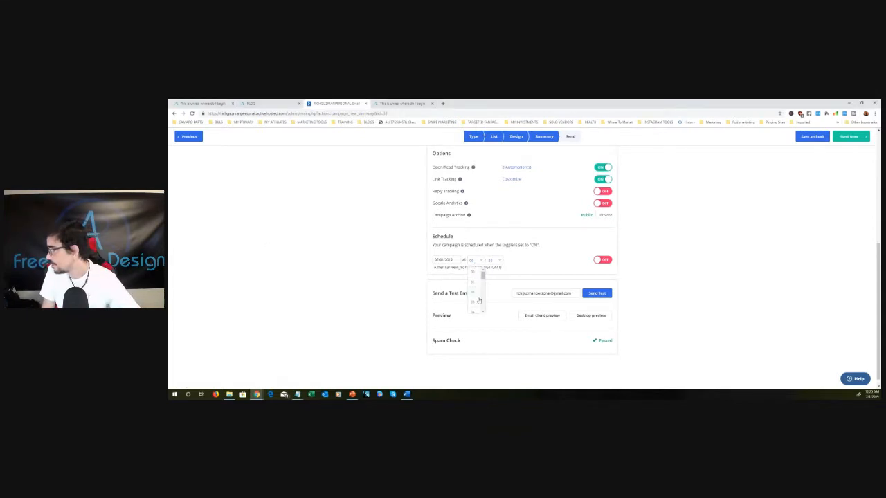
pyautogui.click(477, 292)
pyautogui.click(497, 262)
pyautogui.click(485, 274)
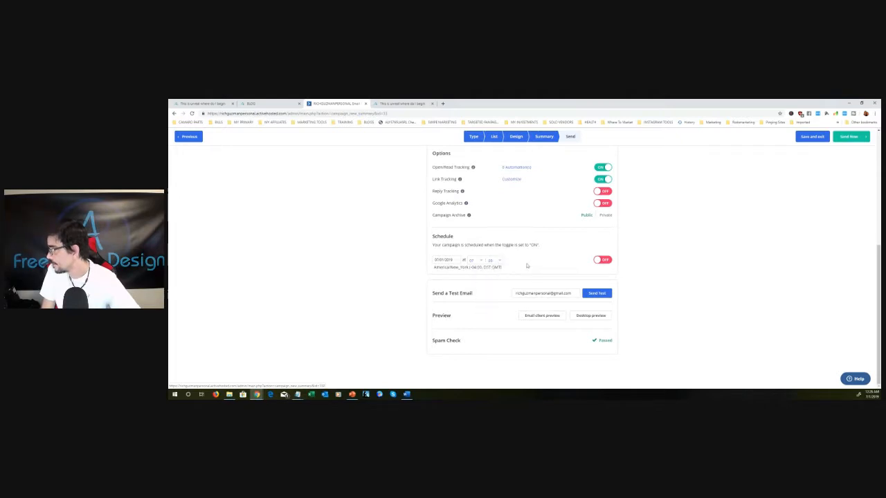
pyautogui.click(606, 261)
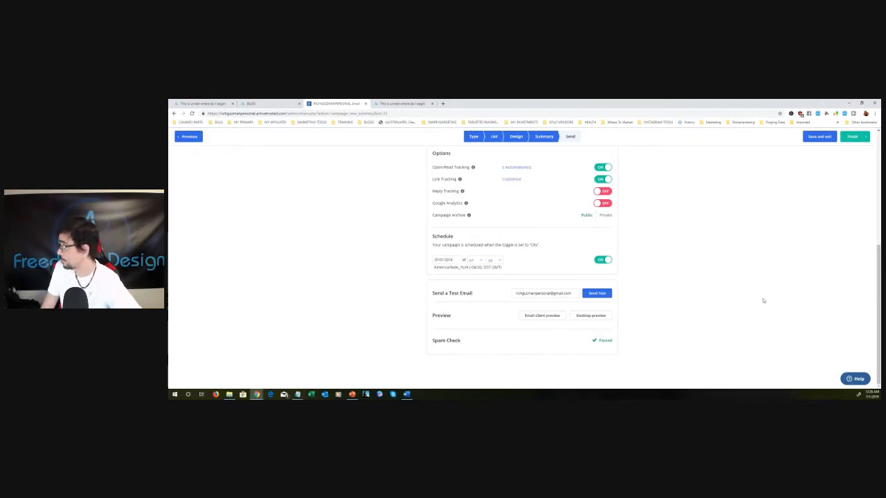
pyautogui.click(856, 137)
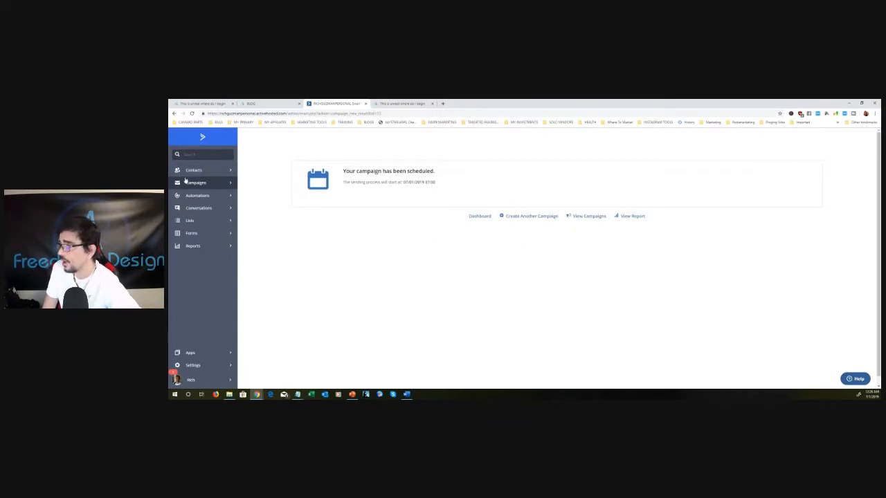
# - Open the account dashboard and examine the recent activity feed for subscribes, unsubscribes and click-throughs, loading older entries
pyautogui.click(203, 137)
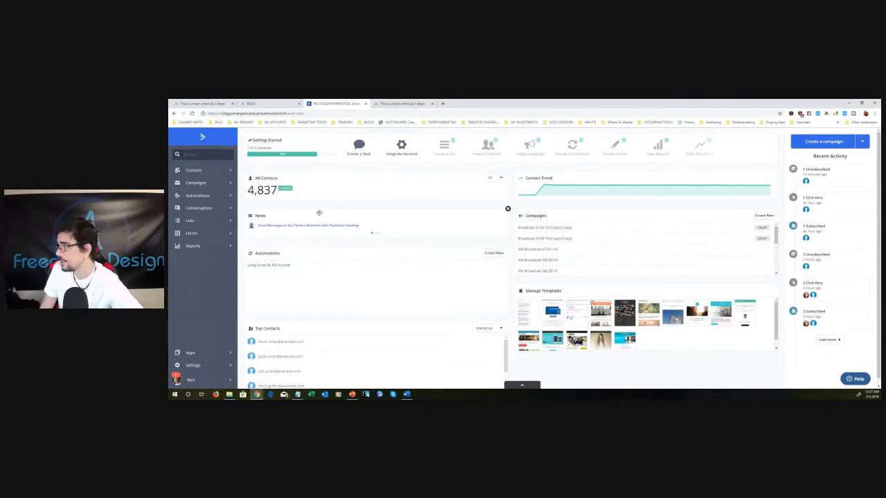
pyautogui.scroll(-1, 415, 302)
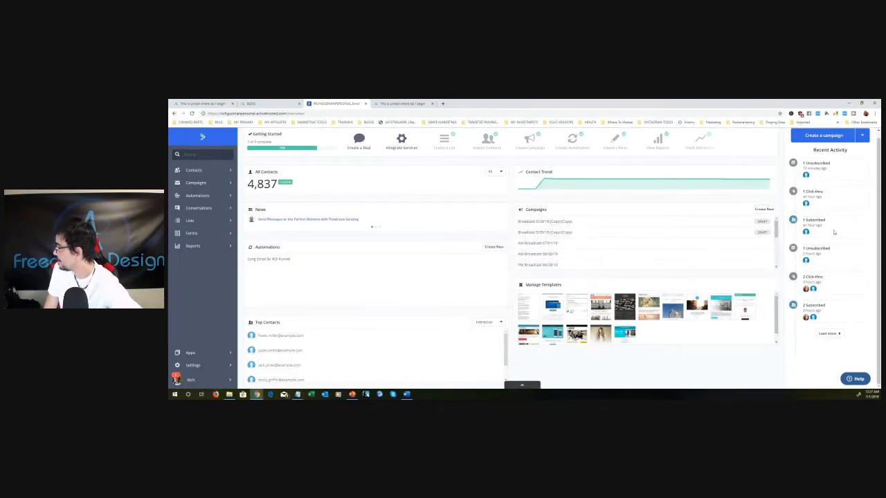
pyautogui.moveTo(805, 233)
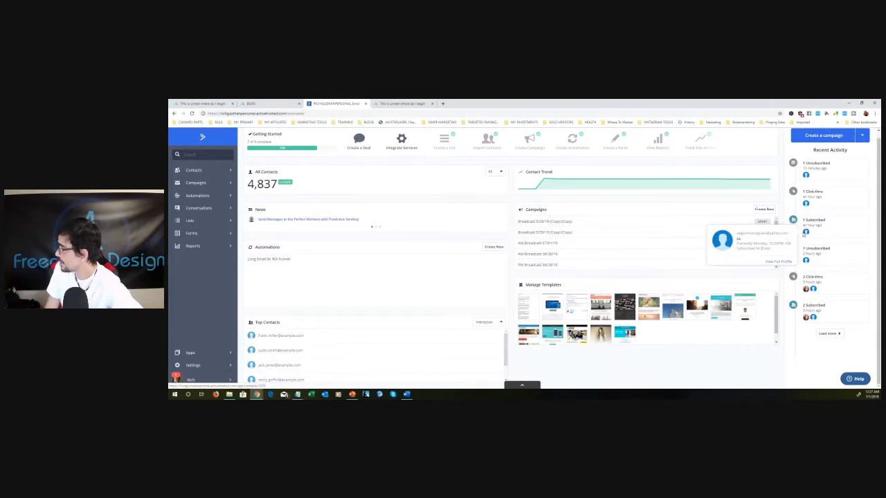
pyautogui.click(829, 333)
pyautogui.scroll(-1, 845, 285)
pyautogui.scroll(-4, 845, 286)
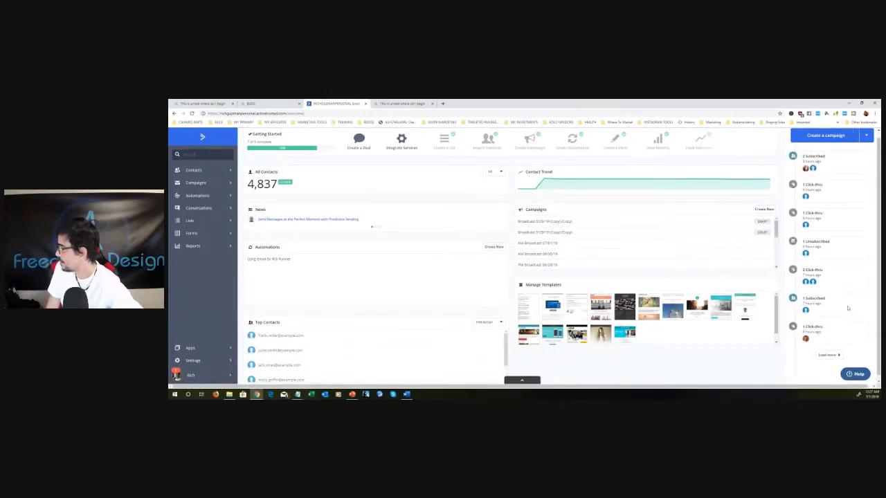
pyautogui.scroll(-3, 844, 315)
pyautogui.scroll(-3, 844, 316)
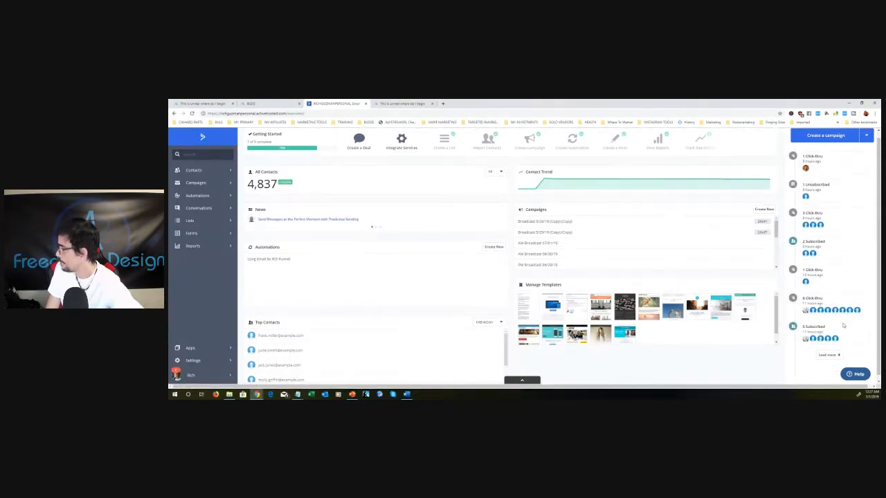
pyautogui.scroll(10, 848, 304)
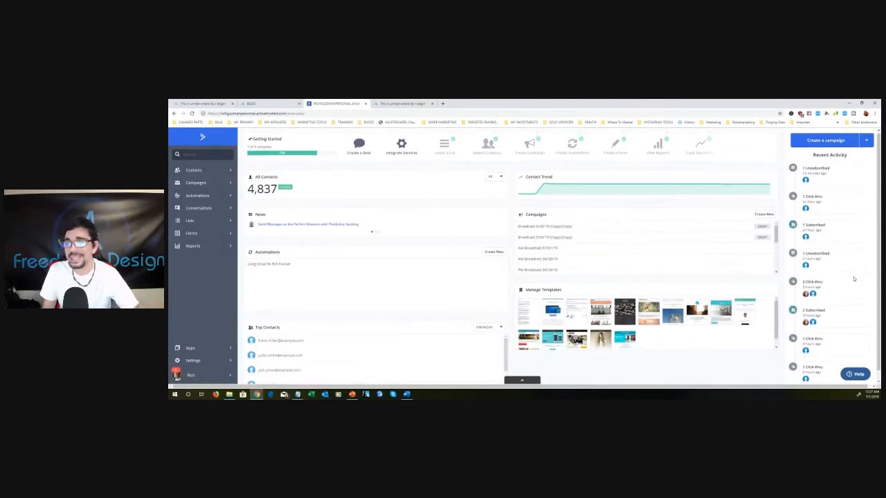